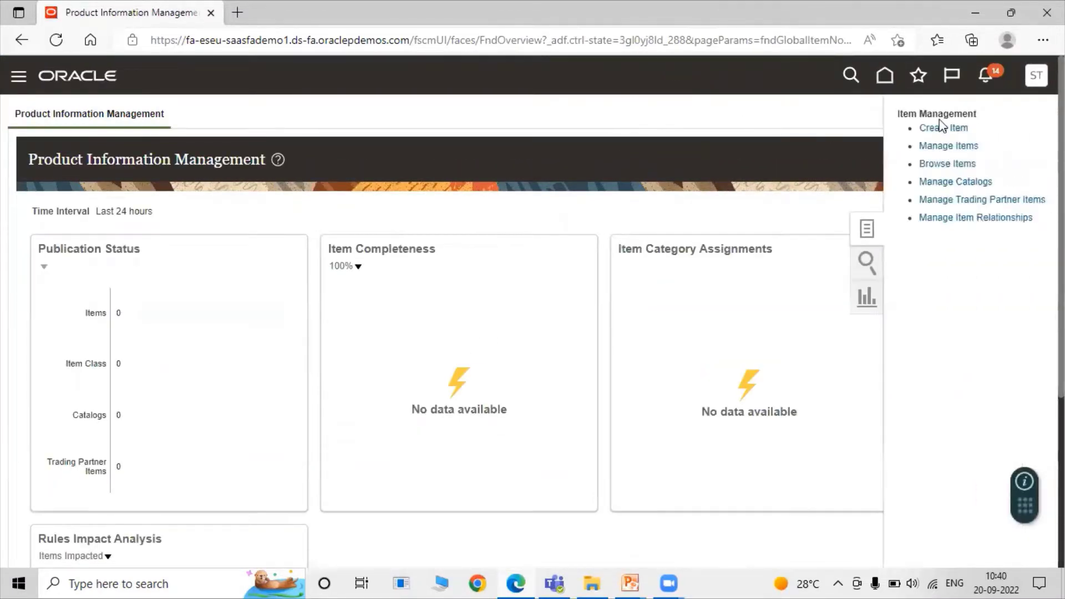
Open item management and search the items for those starting with TATA1001.
click(965, 145)
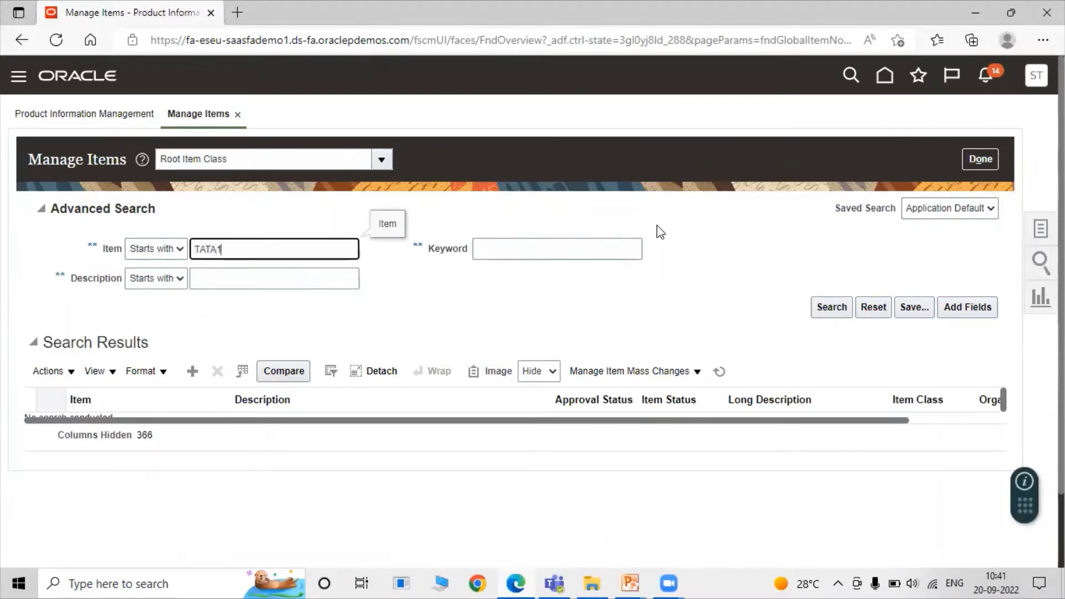
click(846, 421)
click(268, 379)
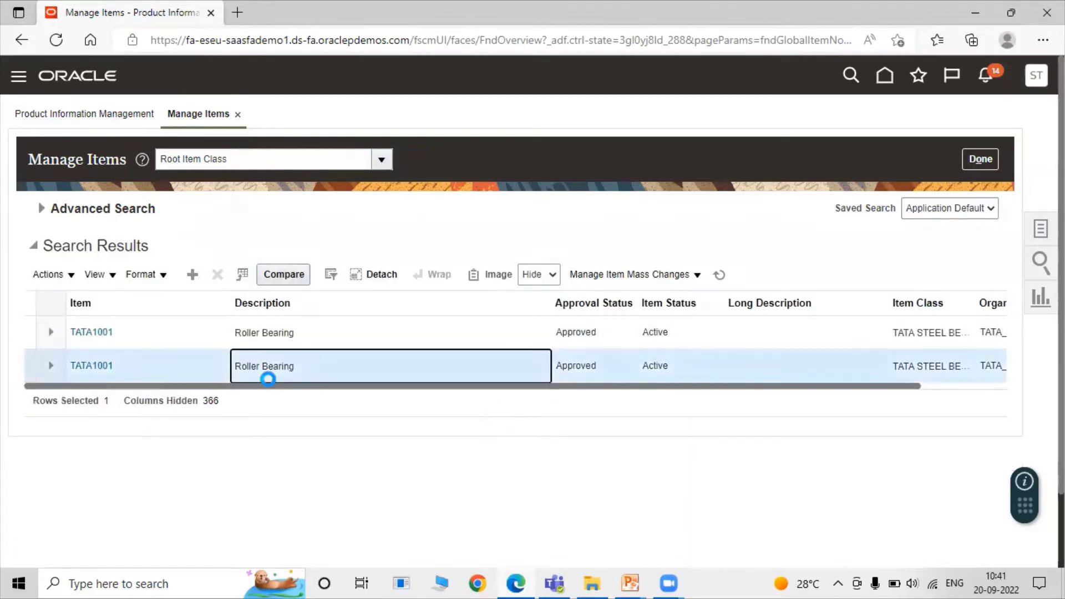
Check the organizations of the found items and open the TATA1001 item of TATA_NY_INVENT_ORG for editing.
drag(344, 387, 517, 377)
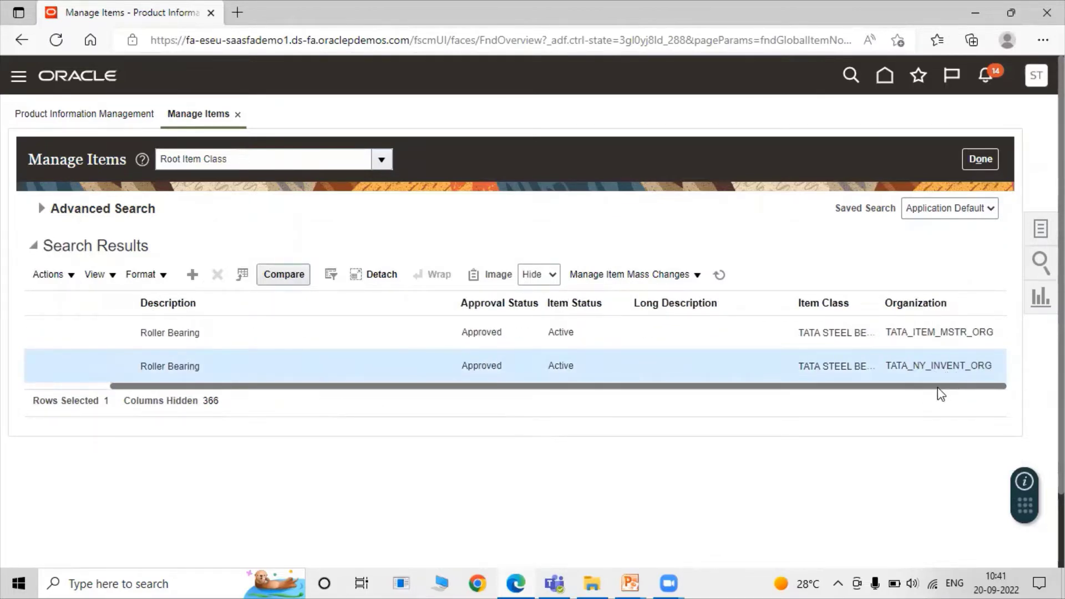
drag(870, 388, 497, 384)
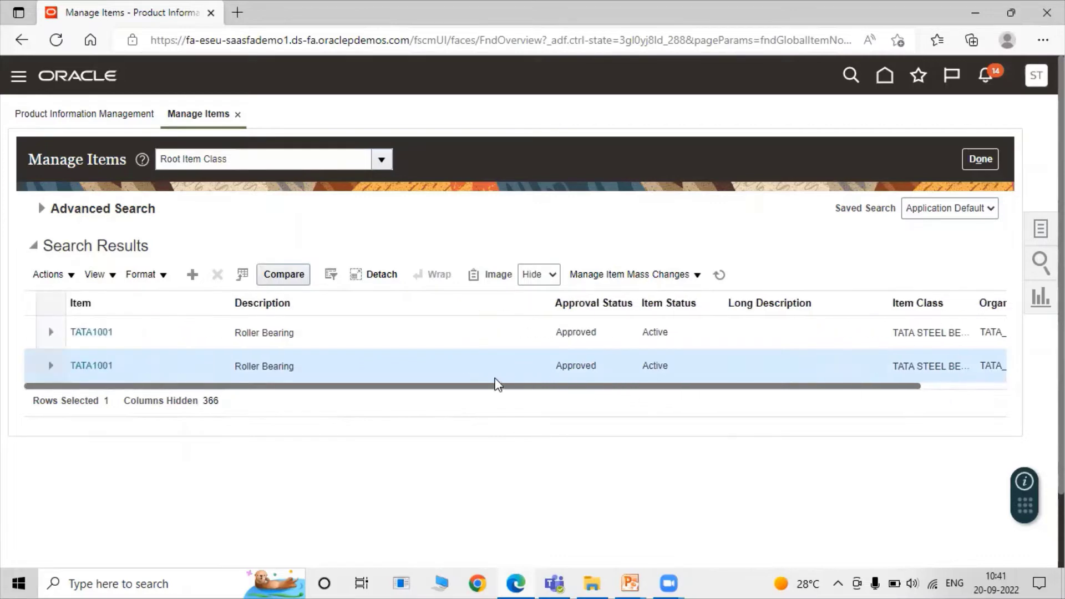
click(91, 366)
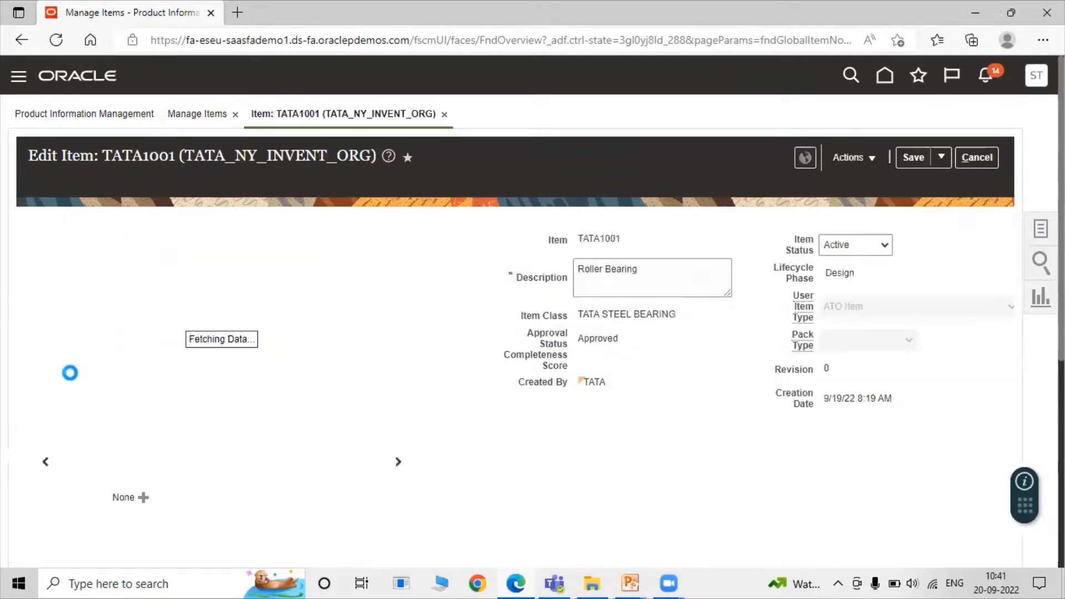
Display the specifications of item TATA1001 with its item organization attribute groups.
scroll(314, 347, down, 3)
scroll(317, 352, down, 4)
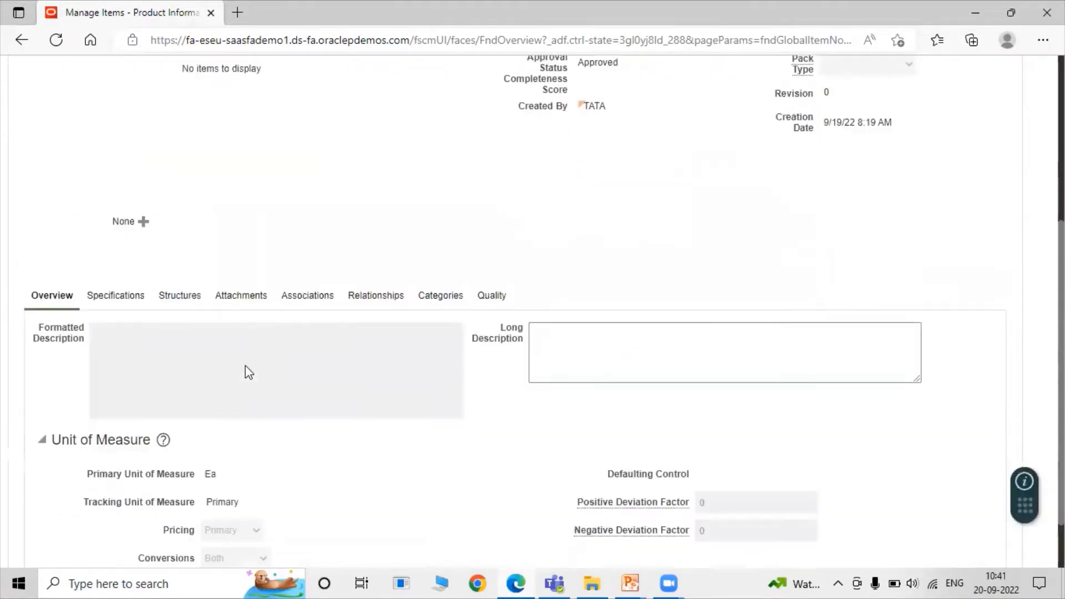
click(117, 228)
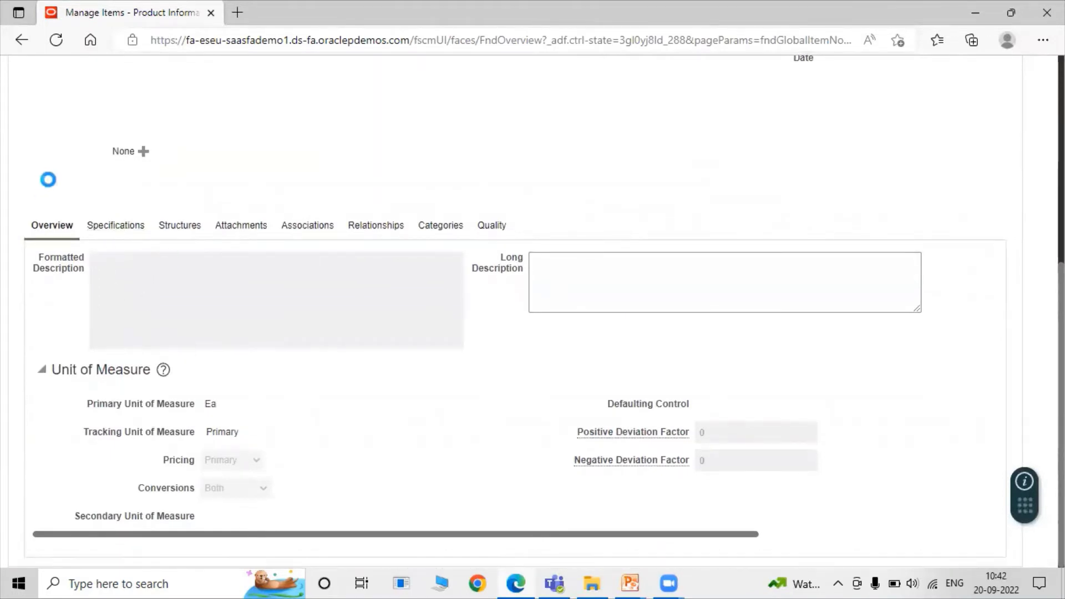
scroll(518, 385, down, 2)
scroll(186, 307, up, 2)
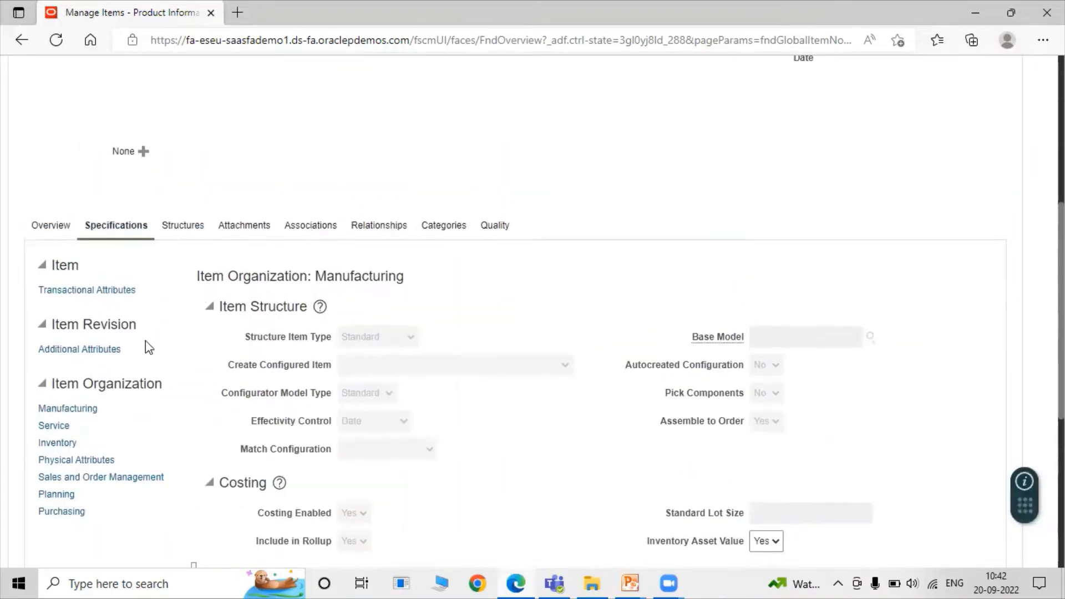
scroll(210, 361, down, 4)
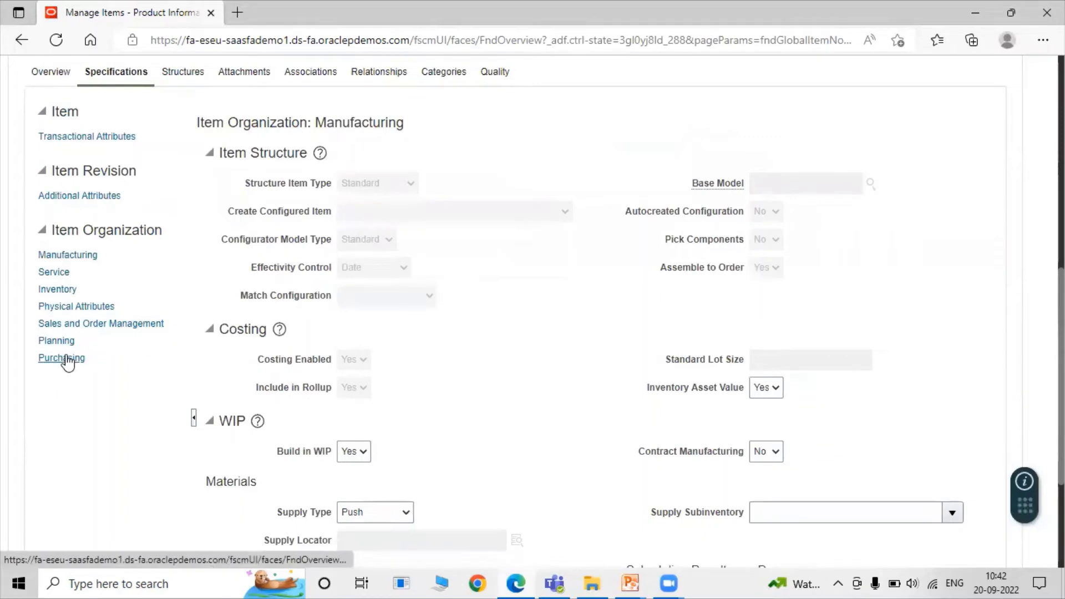
Open the Purchasing attributes in the item organization specifications of TATA1001.
click(65, 358)
scroll(345, 328, down, 5)
scroll(423, 326, up, 6)
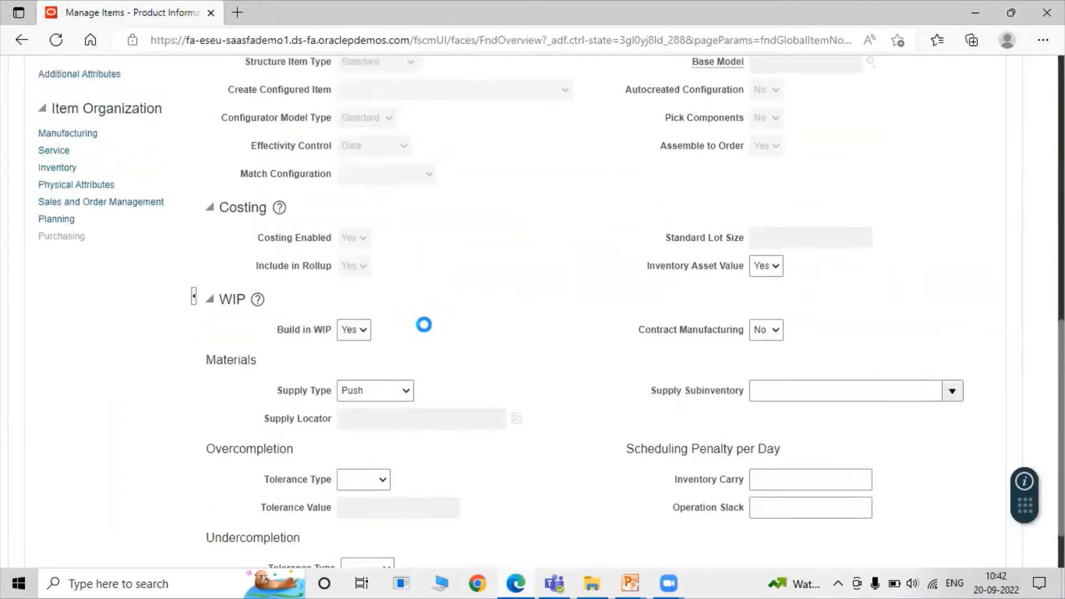
scroll(350, 338, down, 4)
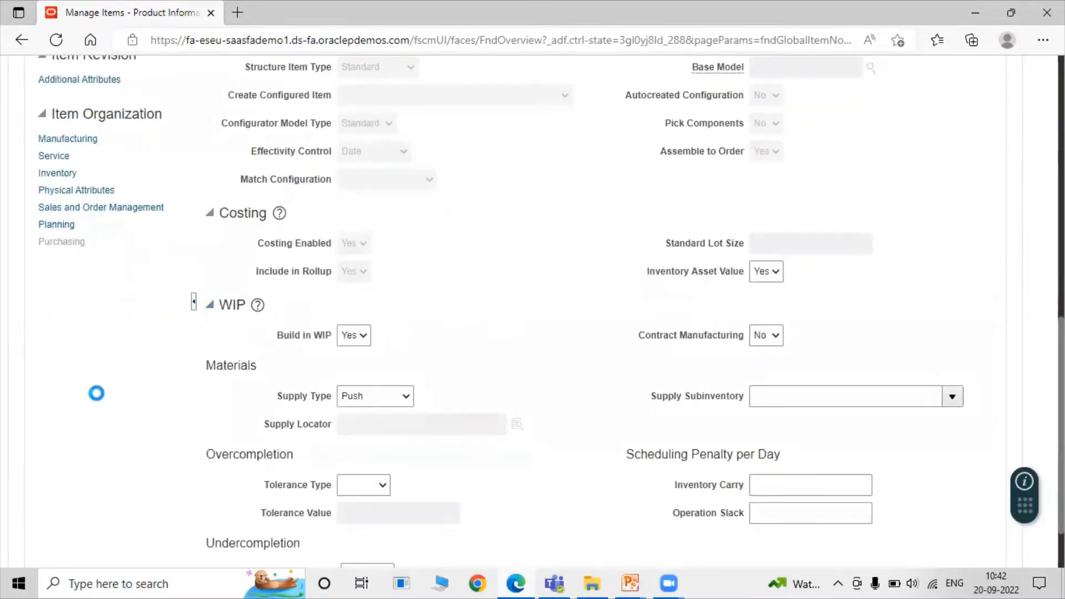
scroll(255, 311, up, 5)
scroll(454, 375, up, 9)
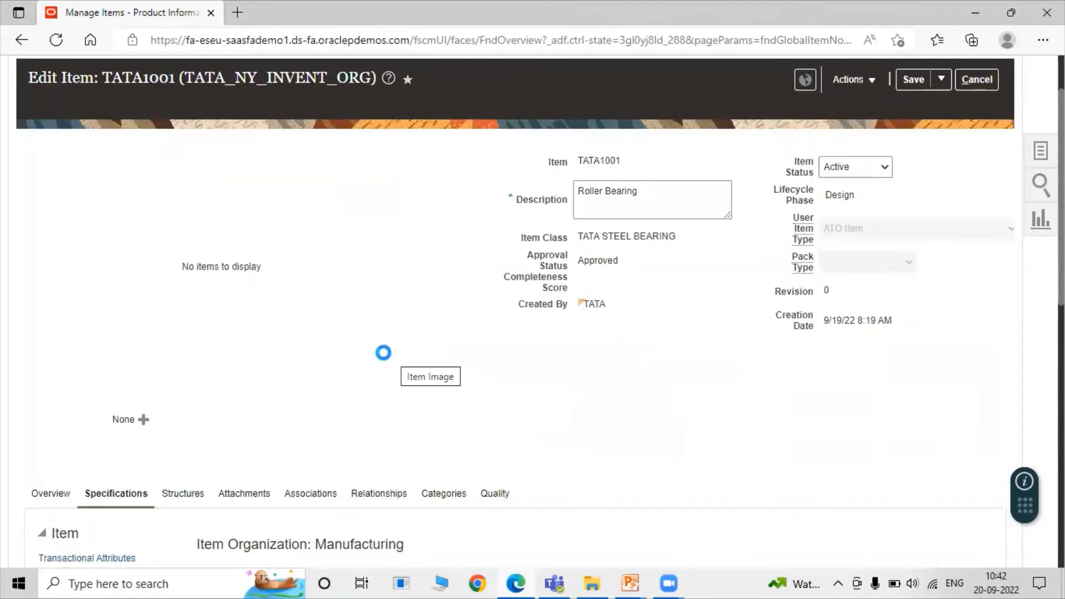
scroll(383, 352, down, 6)
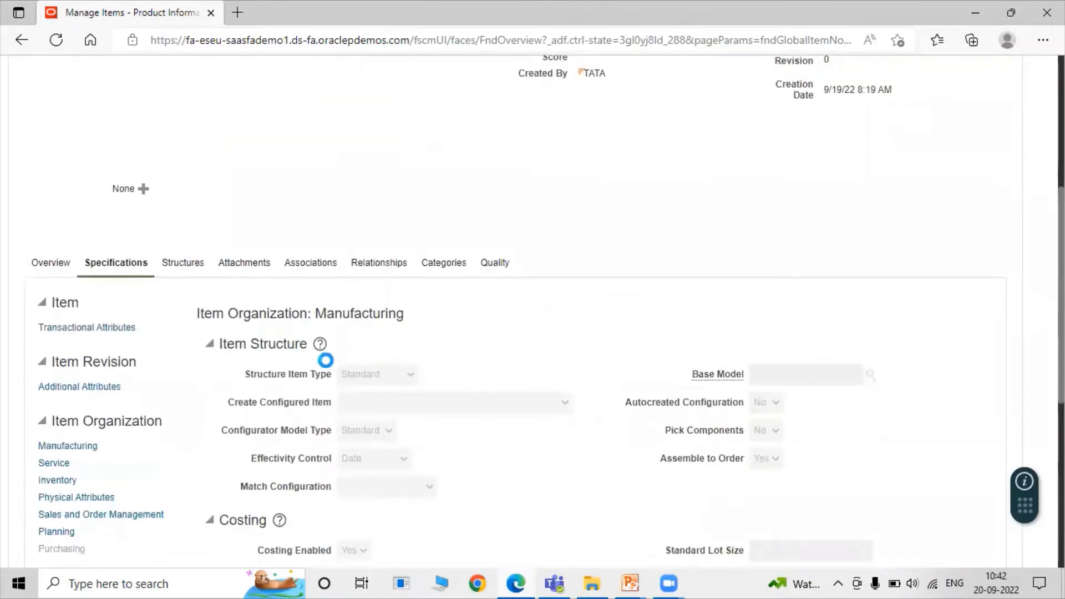
scroll(447, 387, down, 6)
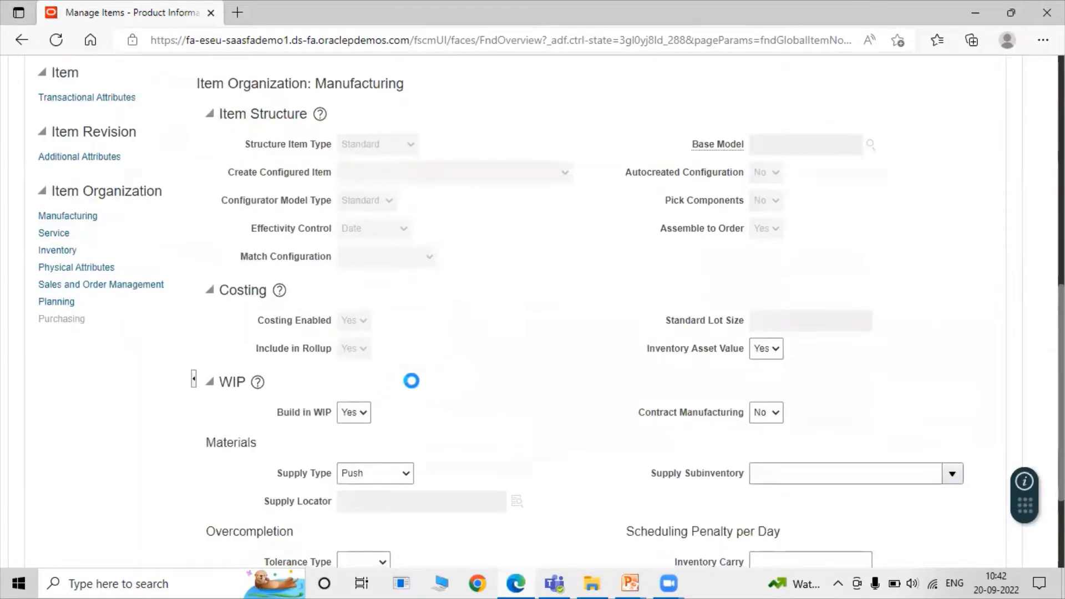
scroll(414, 383, down, 4)
scroll(383, 352, up, 6)
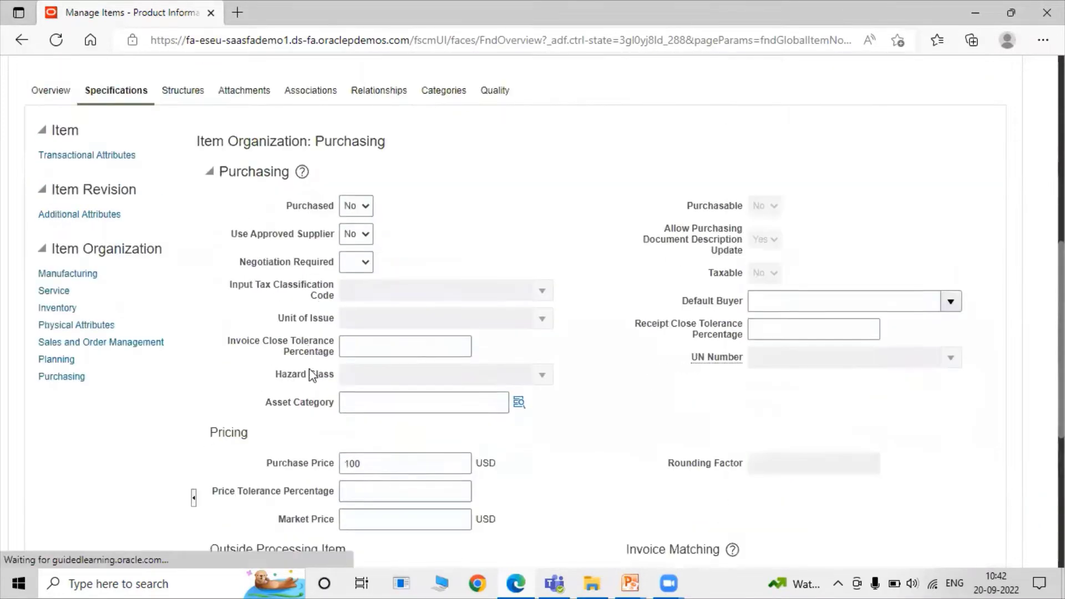
Set the item's purchase price to 150 USD in the purchasing specifications.
scroll(447, 460, down, 4)
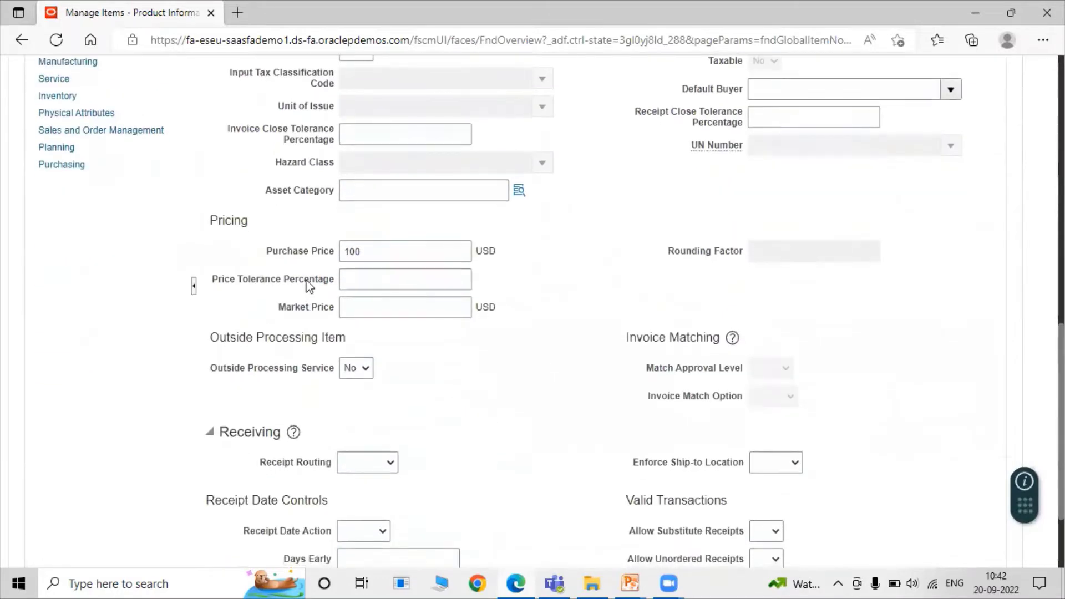
scroll(424, 400, up, 3)
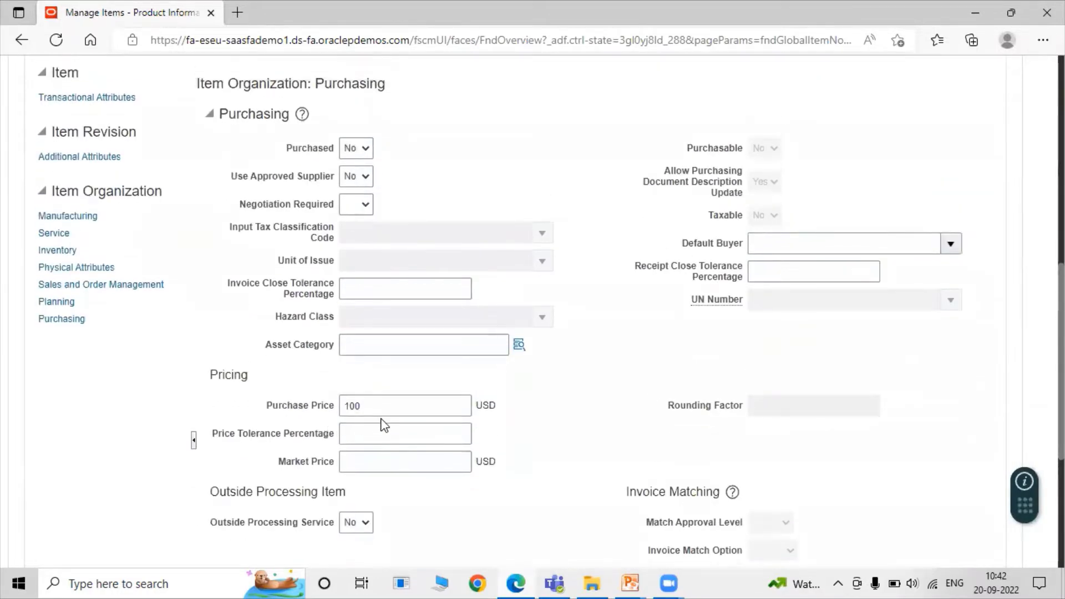
scroll(384, 424, up, 3)
scroll(418, 406, down, 4)
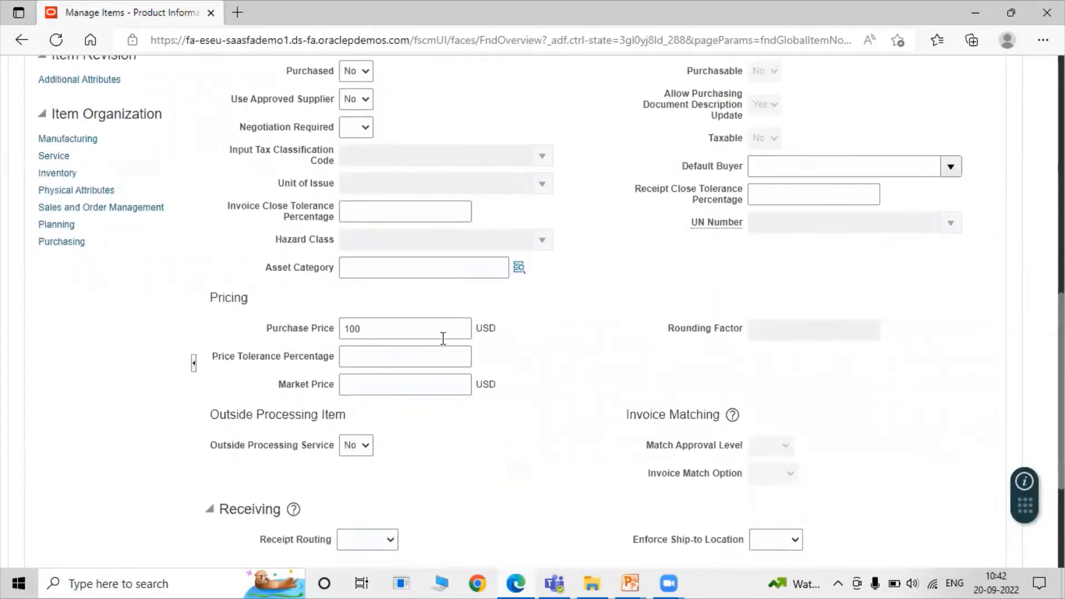
click(401, 331)
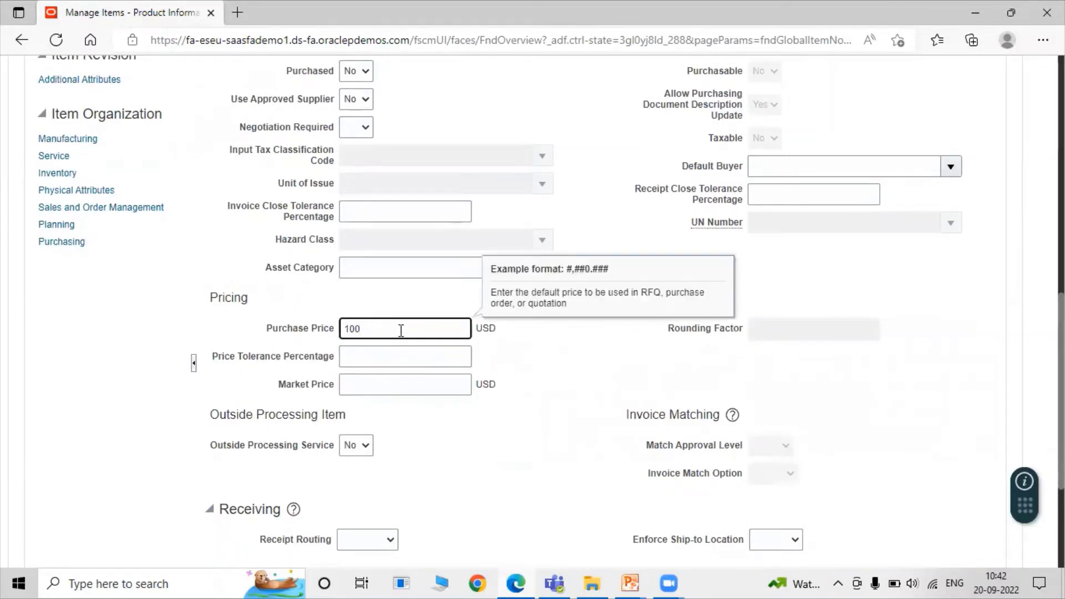
key(BackSpace)
click(565, 366)
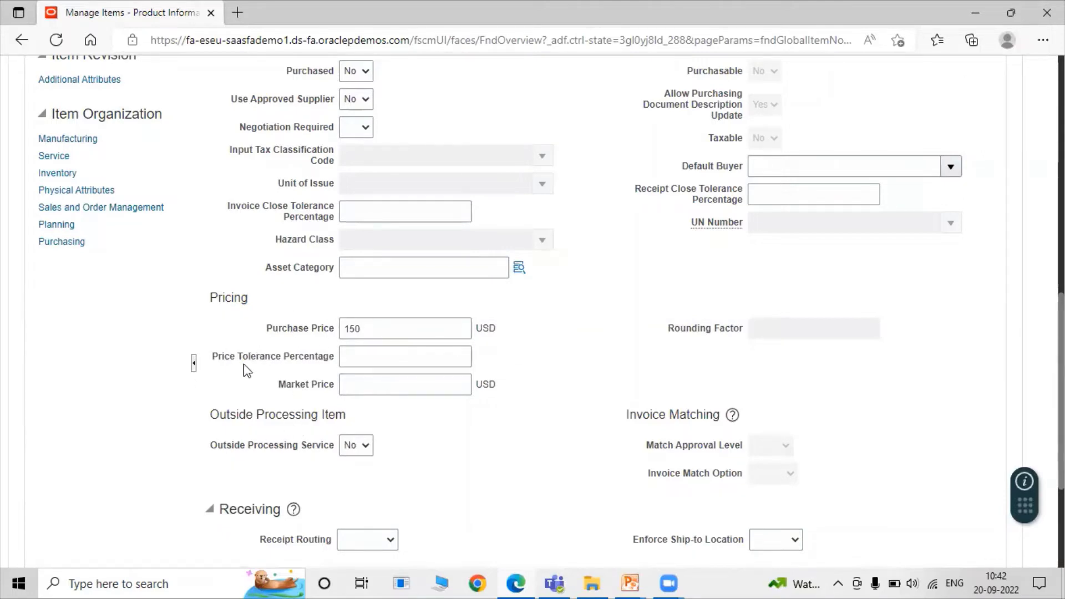
Save and close item TATA1001, and leave the Manage Items page.
scroll(630, 447, up, 3)
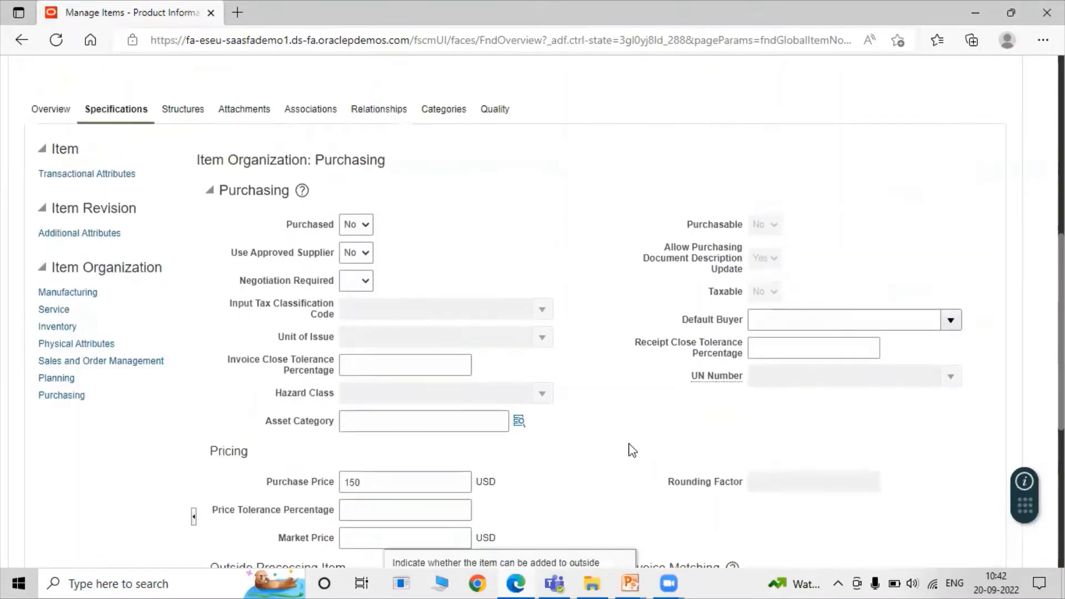
scroll(630, 447, down, 6)
scroll(516, 427, up, 7)
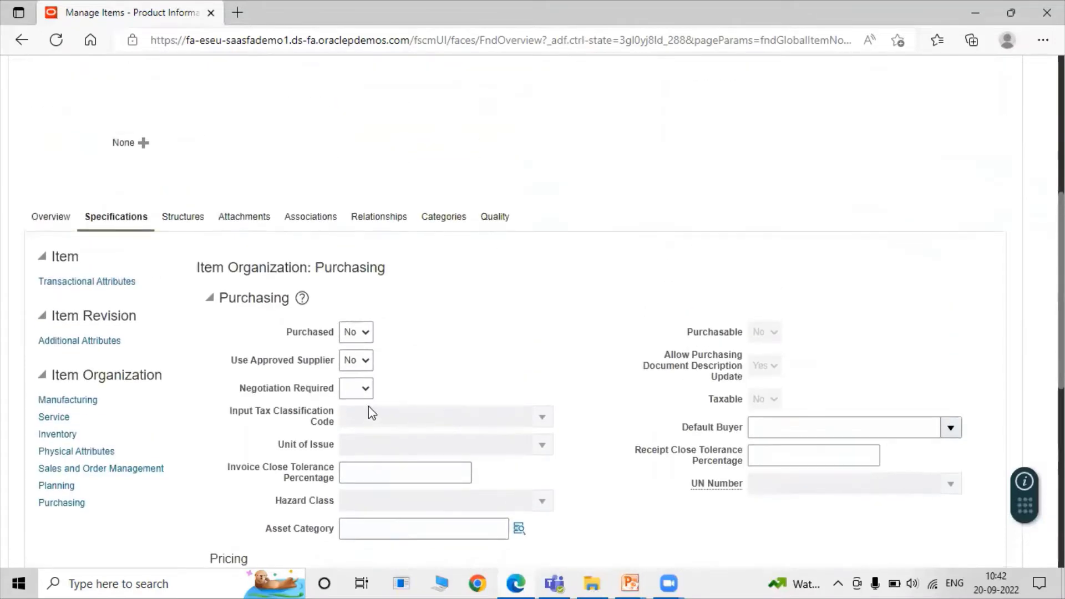
scroll(561, 442, up, 8)
scroll(578, 397, down, 3)
scroll(578, 397, up, 3)
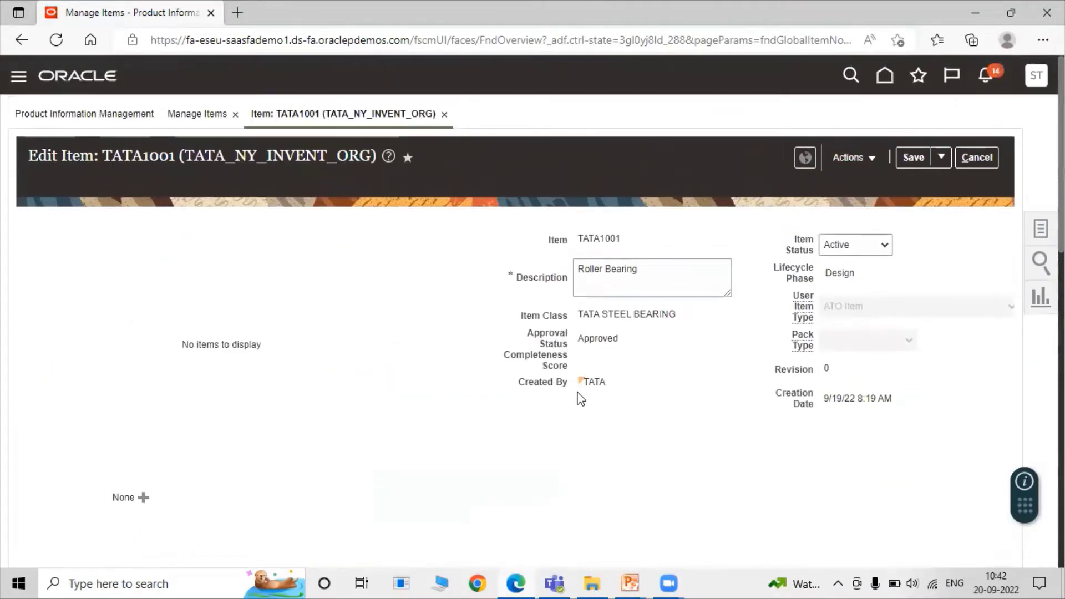
click(939, 156)
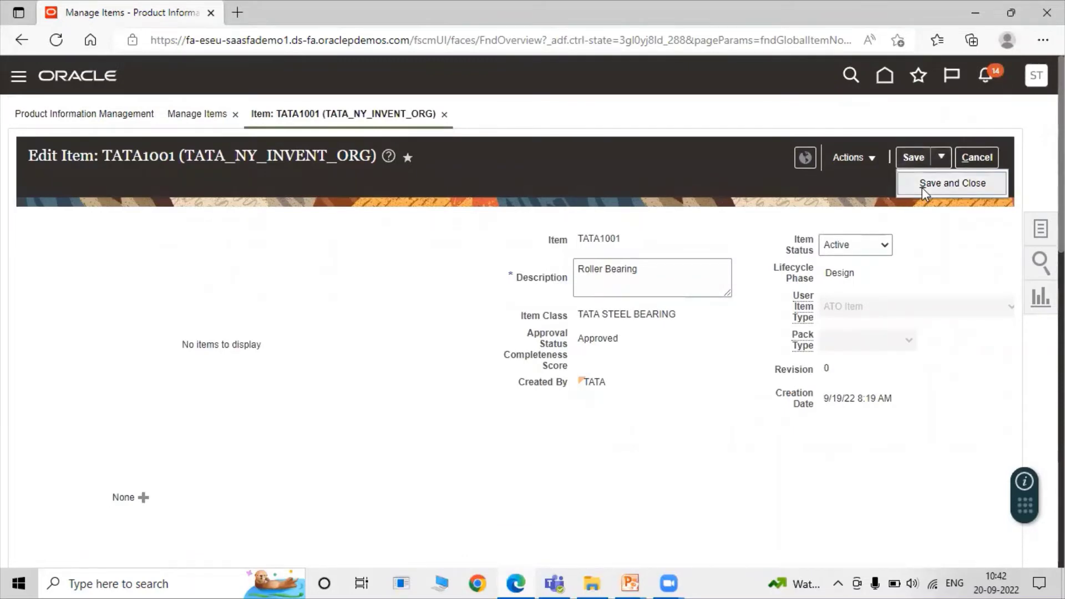
click(921, 184)
scroll(560, 372, down, 3)
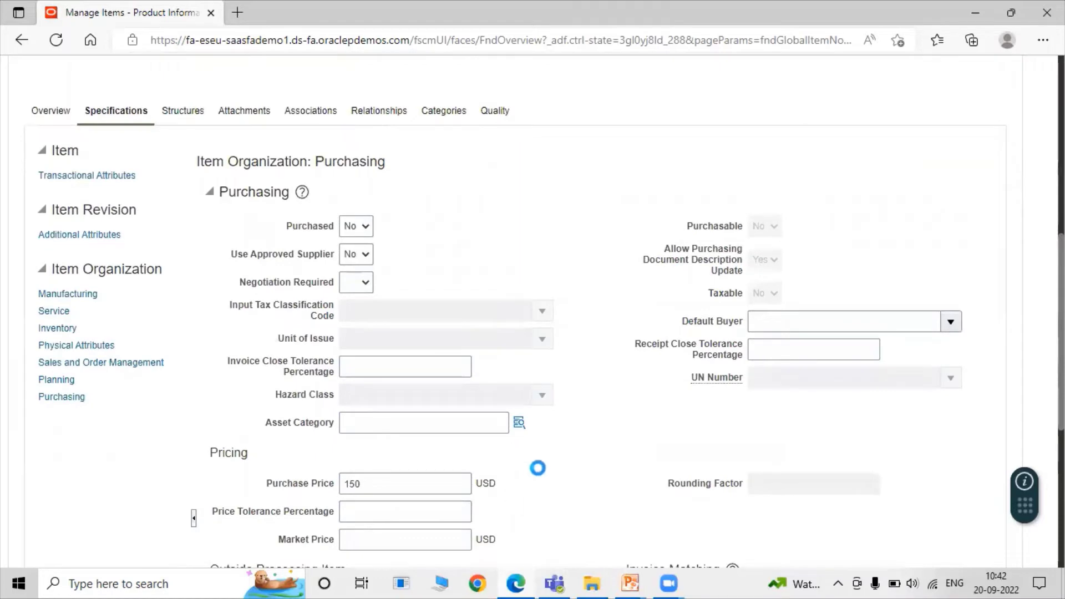
scroll(488, 449, down, 4)
scroll(491, 451, up, 3)
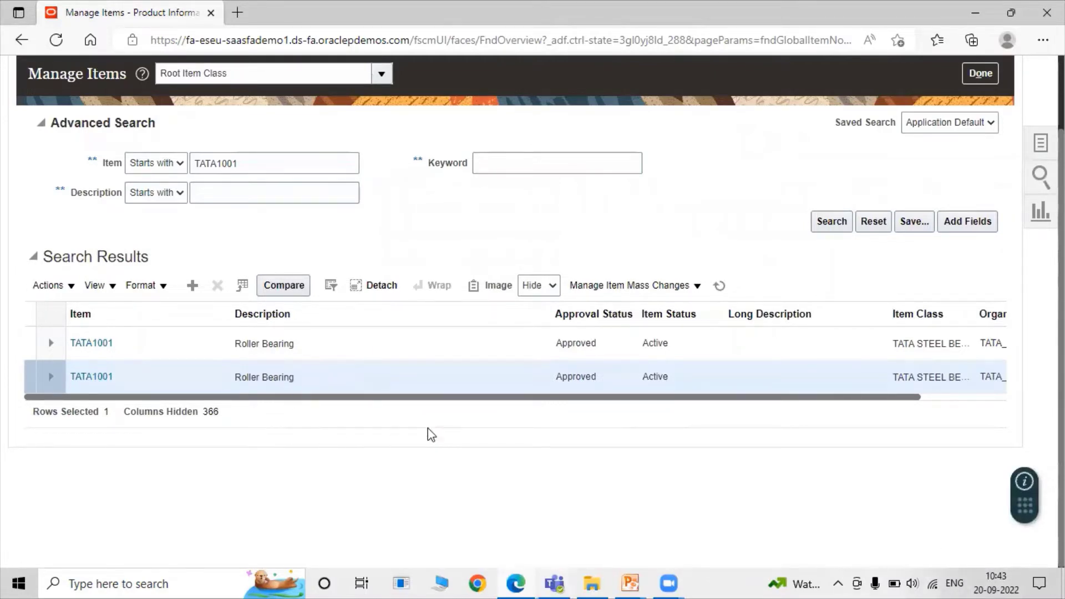
scroll(753, 373, up, 2)
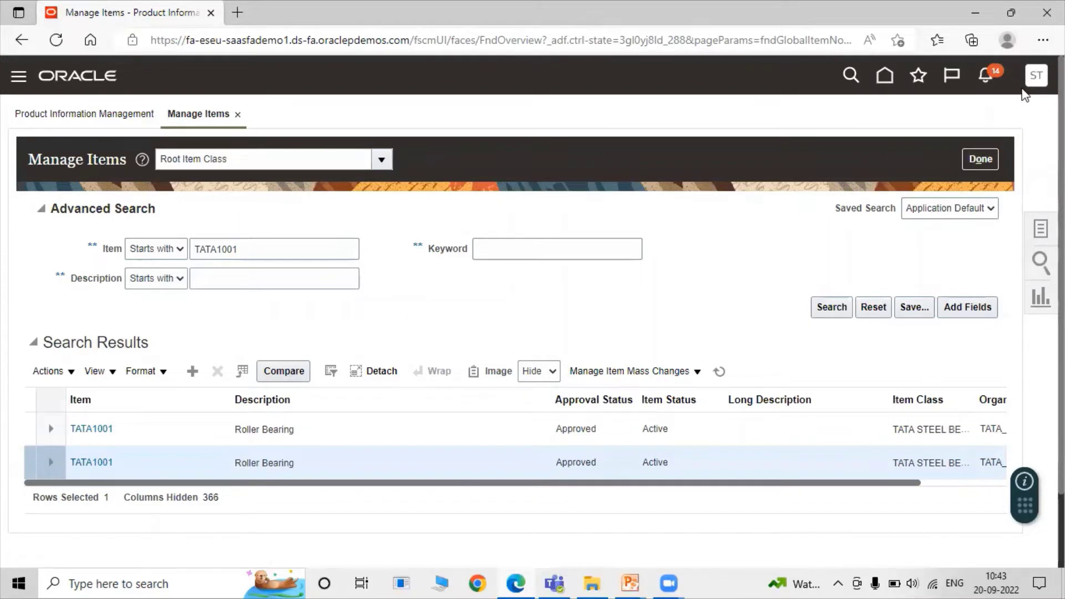
click(981, 160)
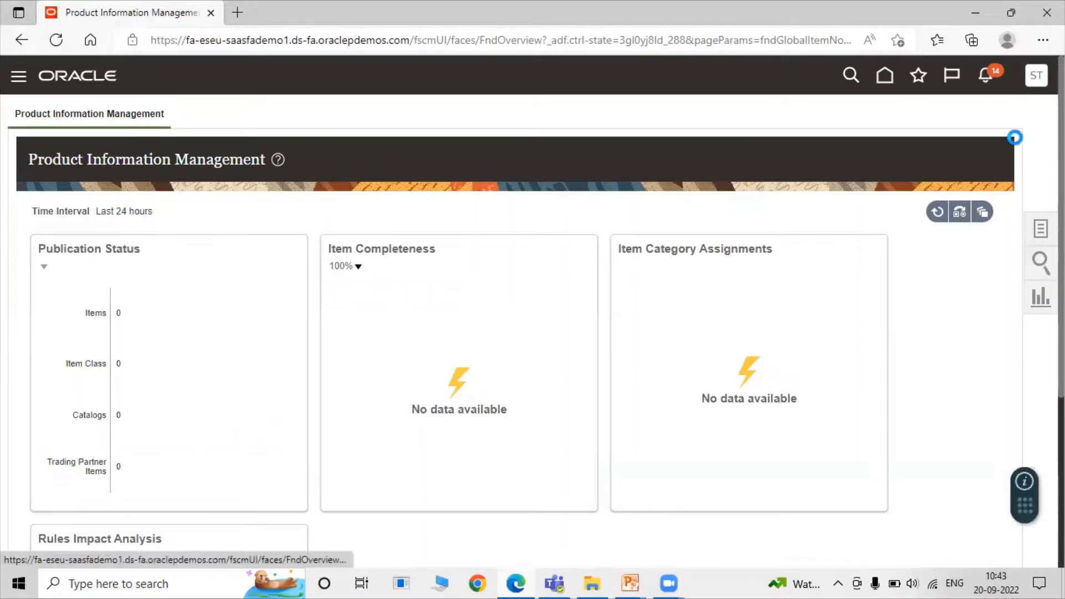
Go to Setup and Maintenance and open the list of implementation projects.
click(1037, 74)
click(759, 310)
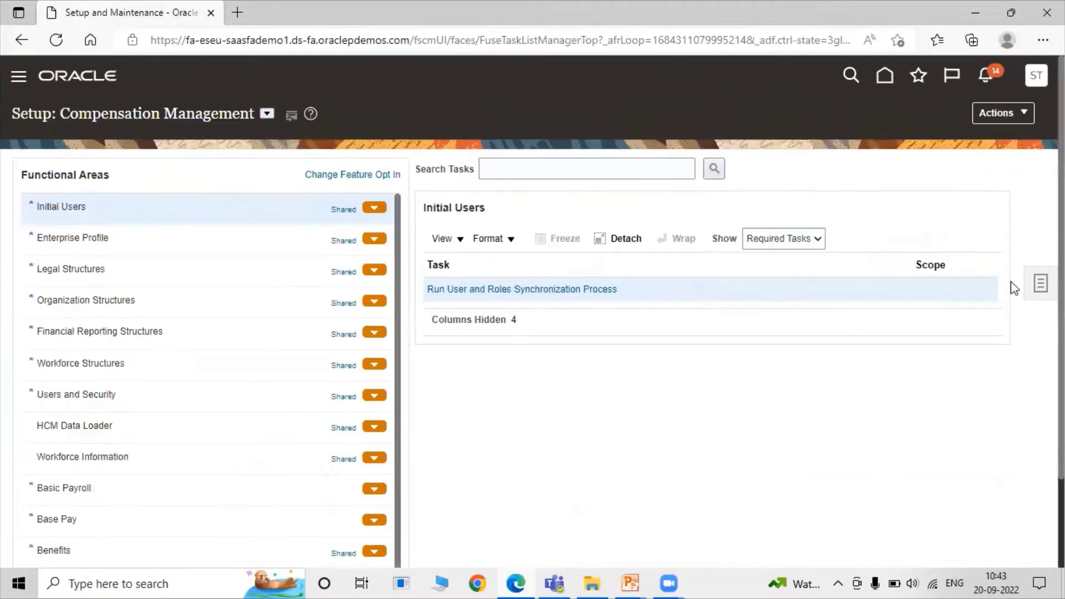
click(1037, 286)
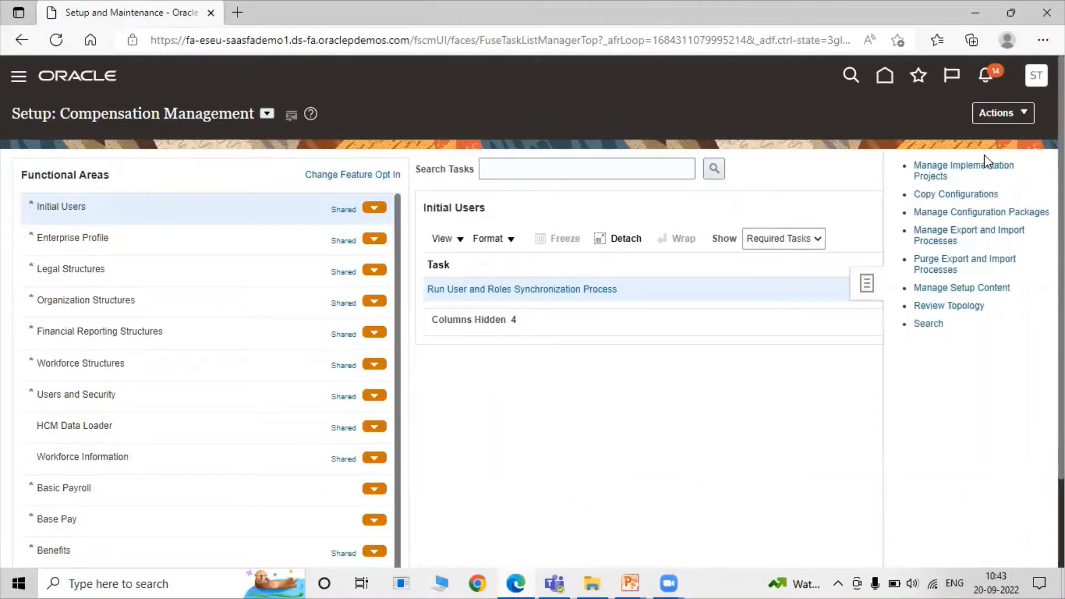
click(975, 172)
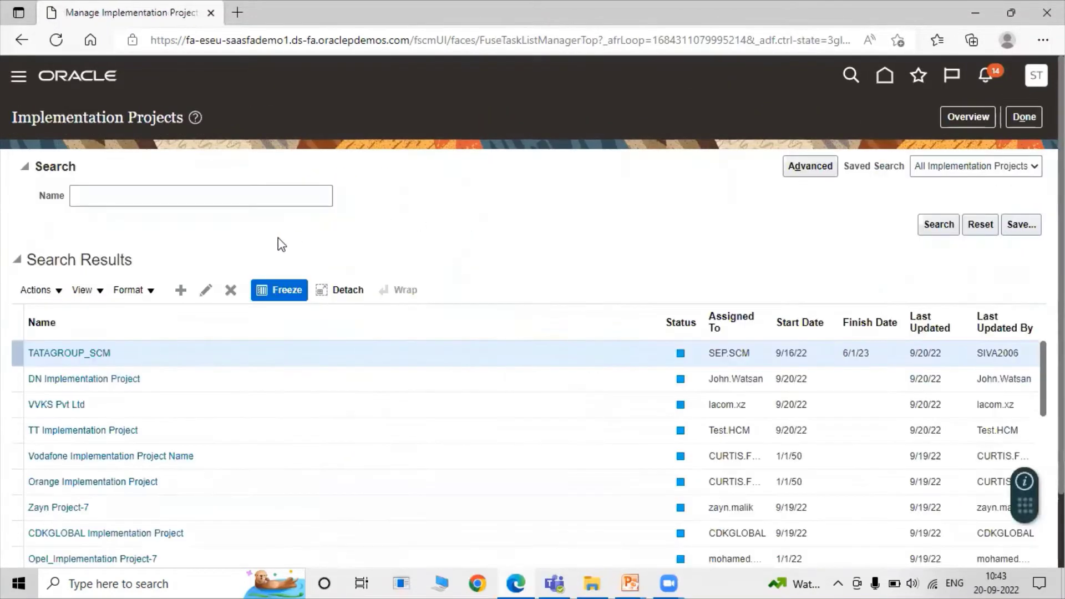
Find and open the TATA Implementation Project by searching for TATA, and search its tasks for "Manage Subinv".
click(132, 195)
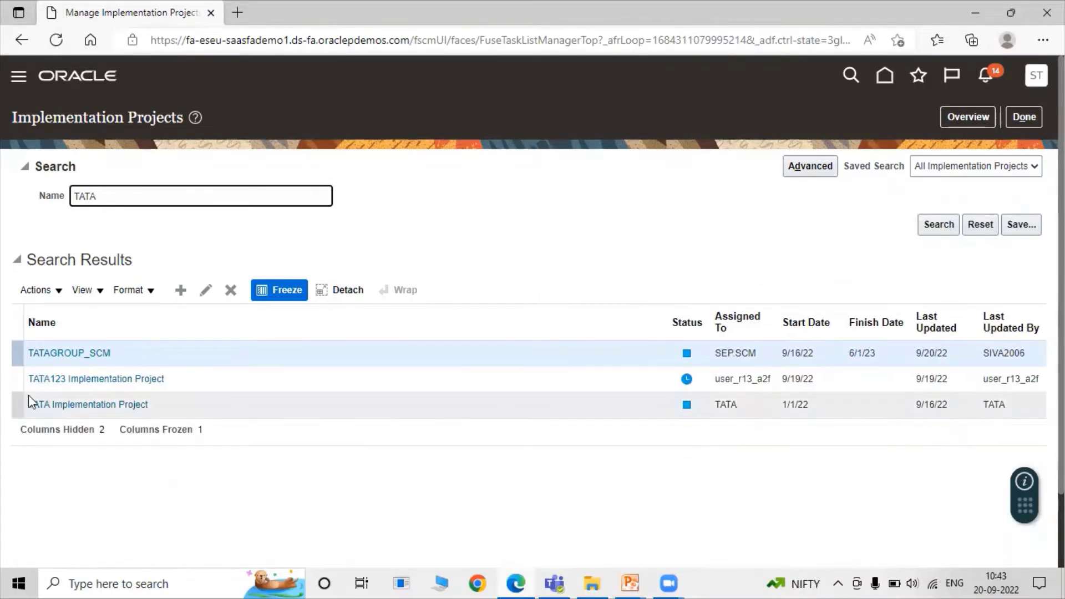
click(93, 406)
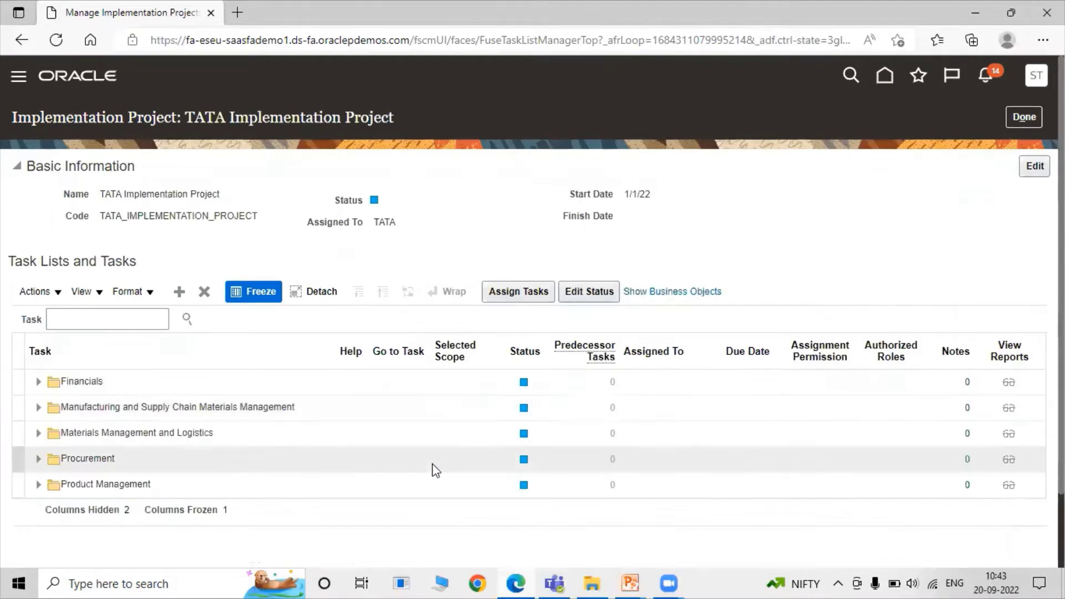
click(86, 320)
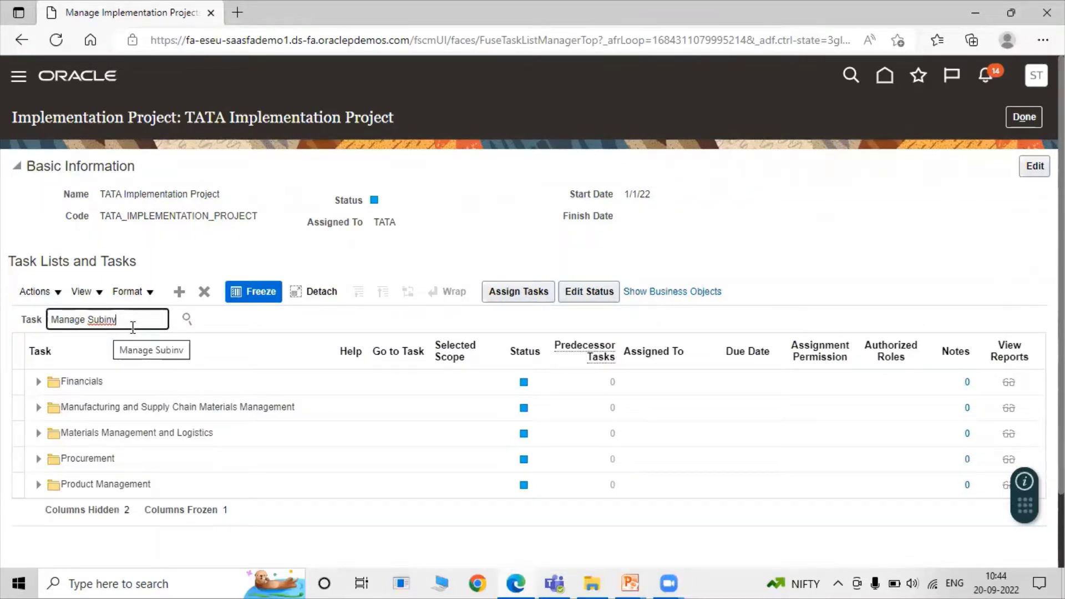
key(Return)
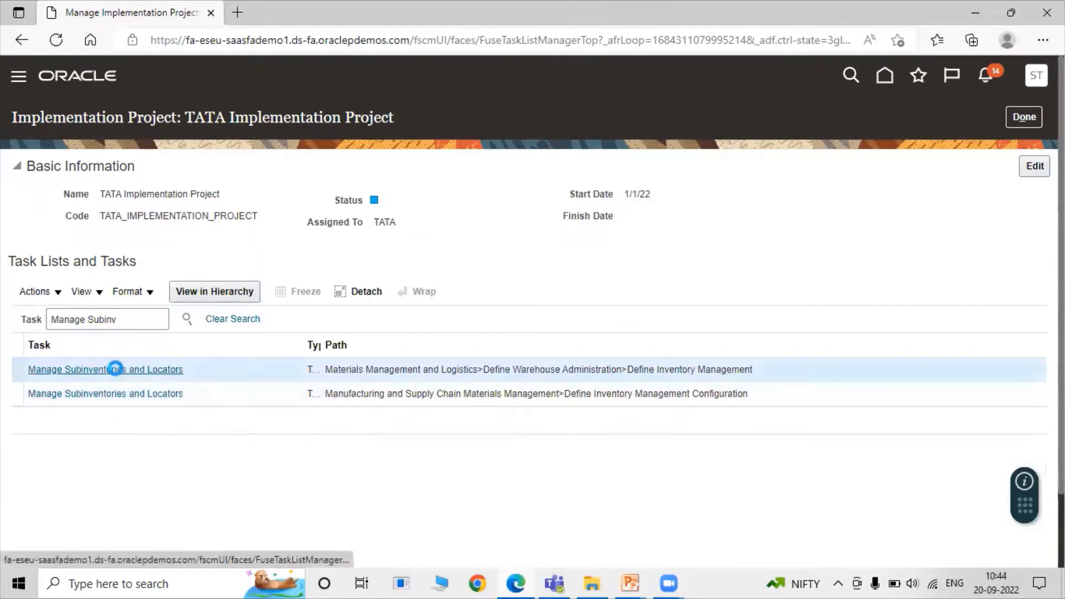
Locate the first Manage Subinventories and Locators result in the project's task list and go to that task.
click(117, 370)
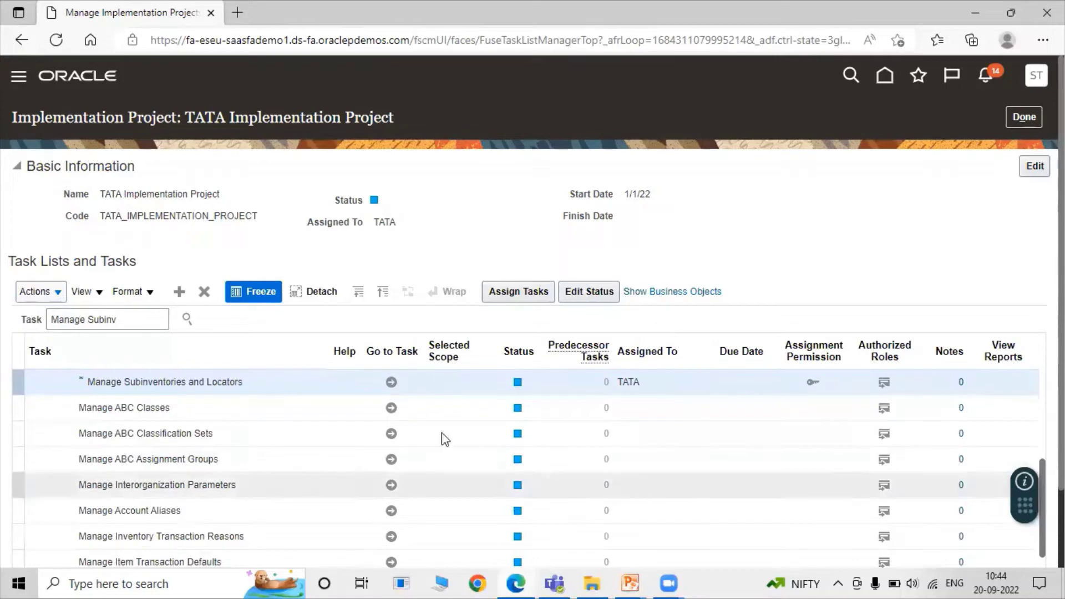
click(391, 383)
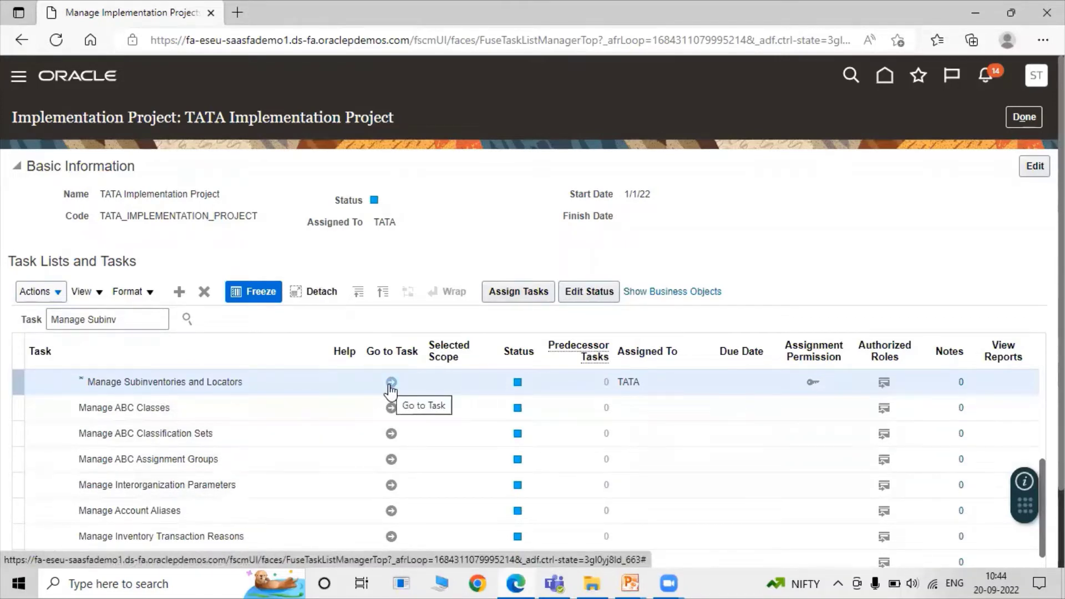
click(391, 383)
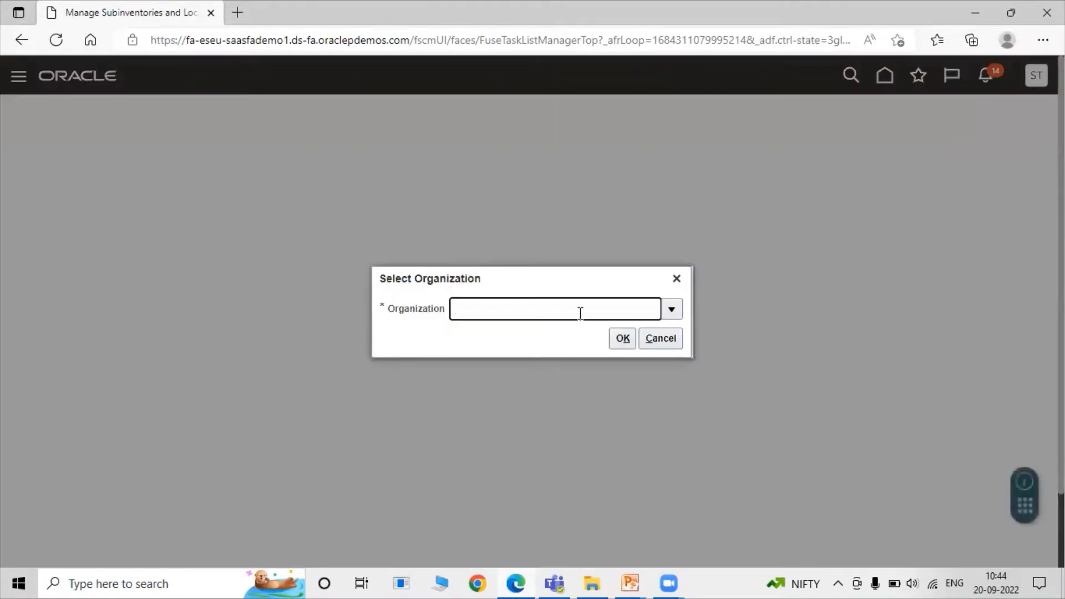
Search for TATA, select TATA_NY_INVENT_ORG as the organization, and open the item subinventories of TATANYSUB1.
click(672, 309)
scroll(958, 314, down, 2)
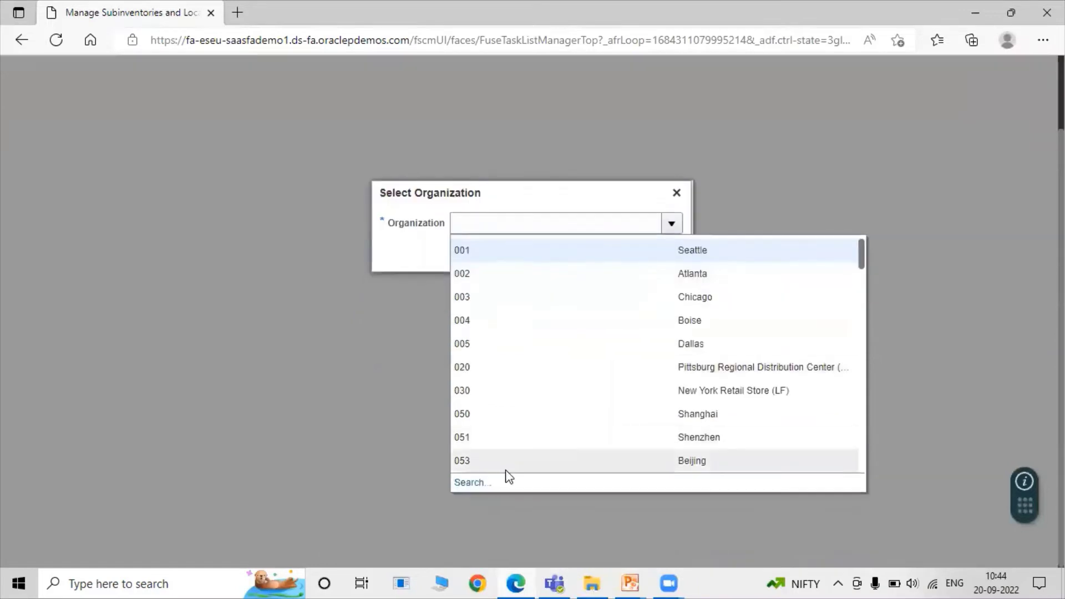
click(488, 483)
click(540, 279)
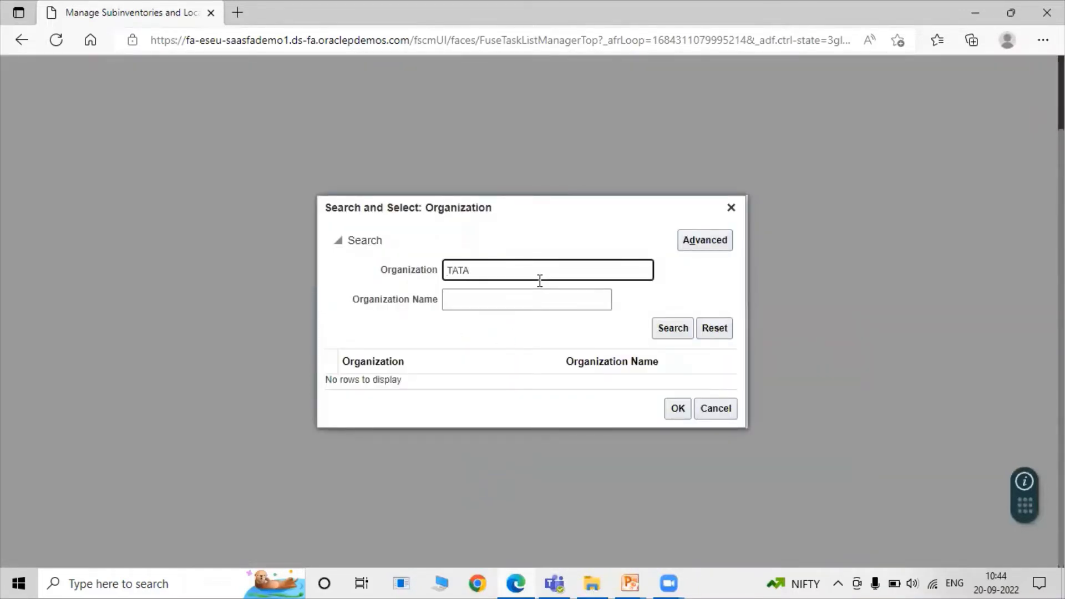
text(TATA)
key(Return)
click(519, 382)
click(678, 415)
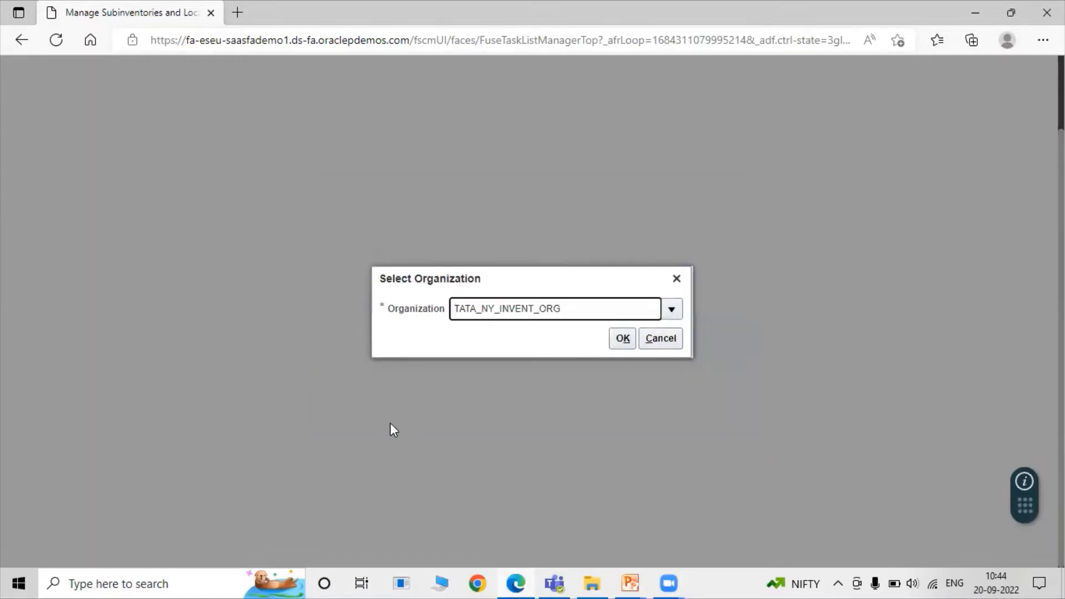
click(627, 345)
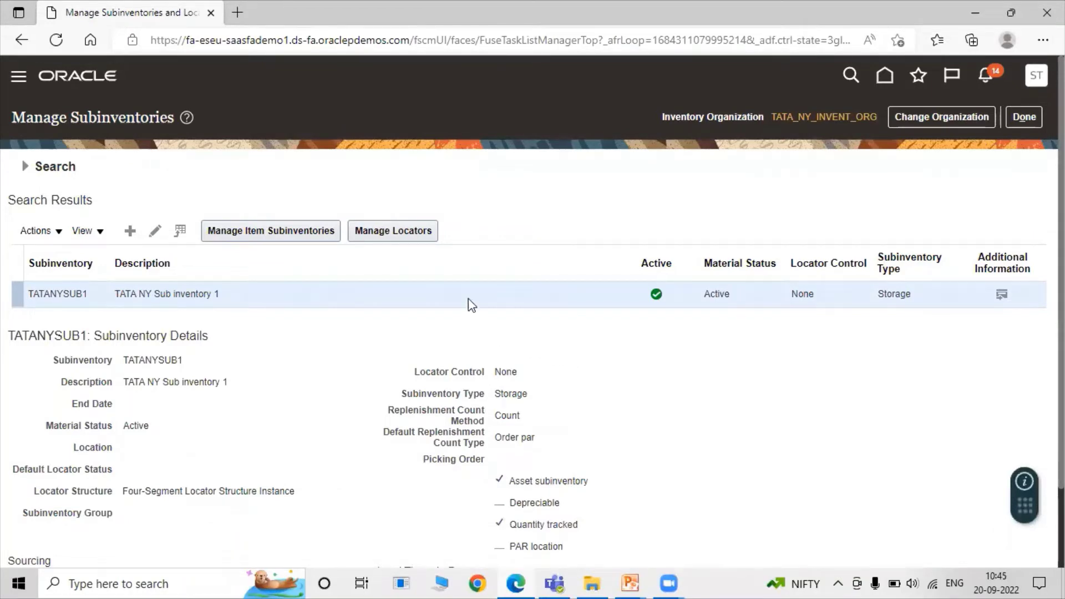
click(242, 232)
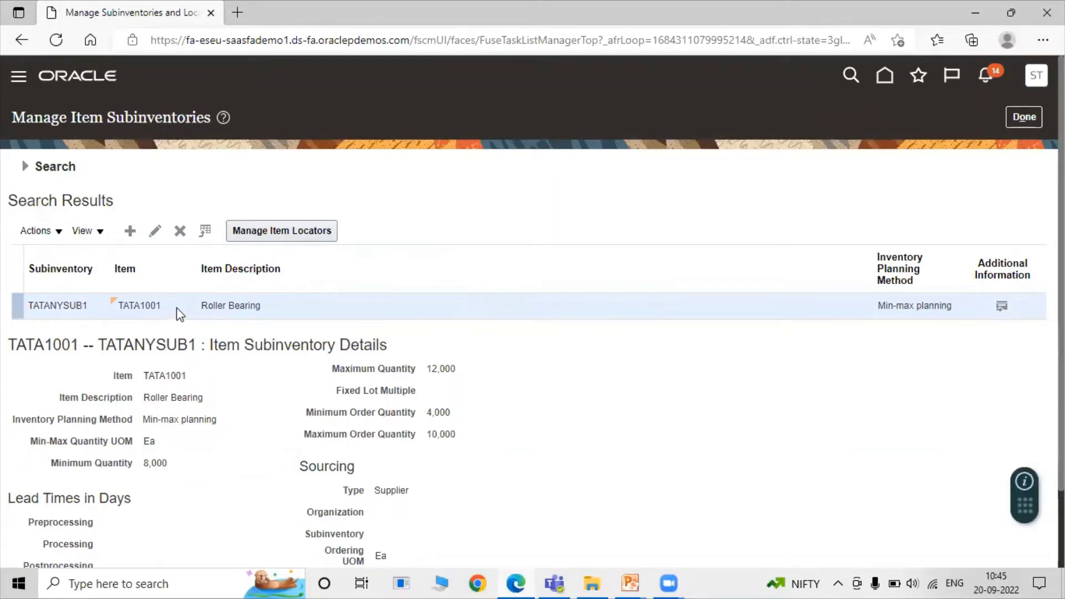
click(131, 232)
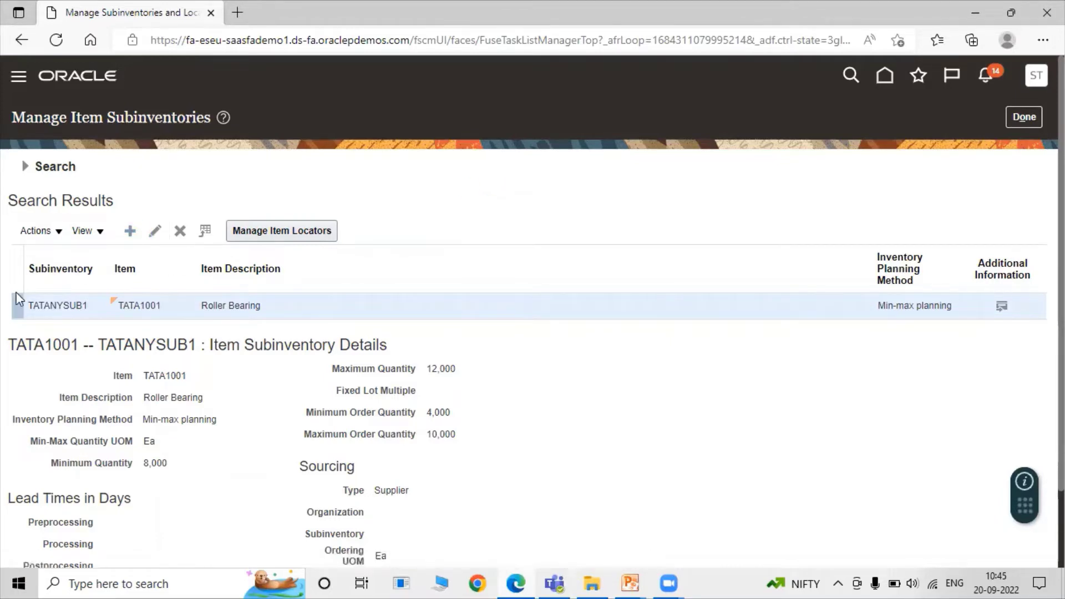
click(129, 232)
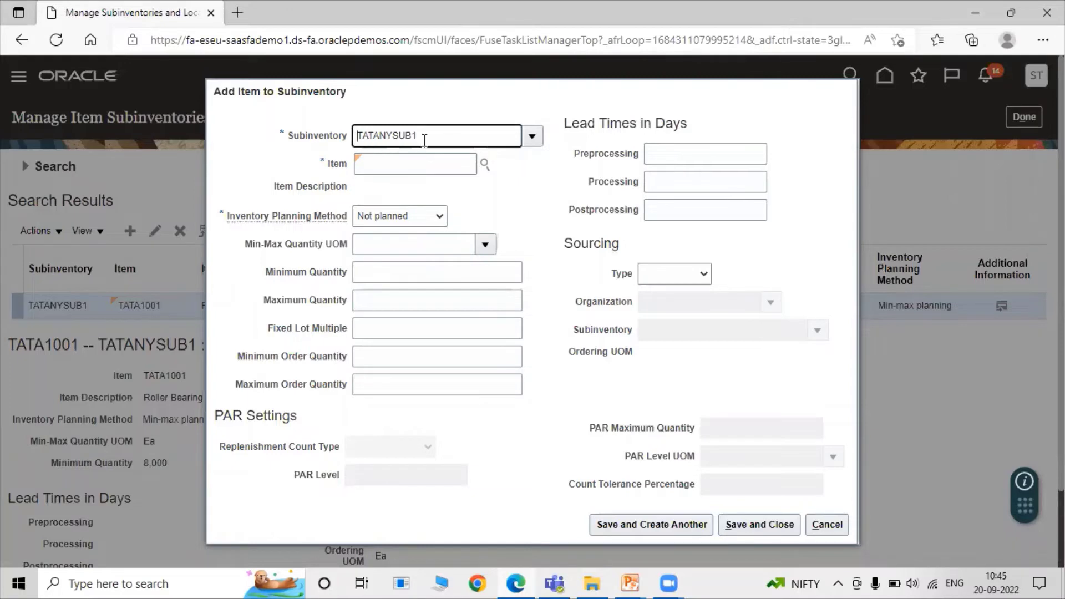
click(382, 216)
click(399, 235)
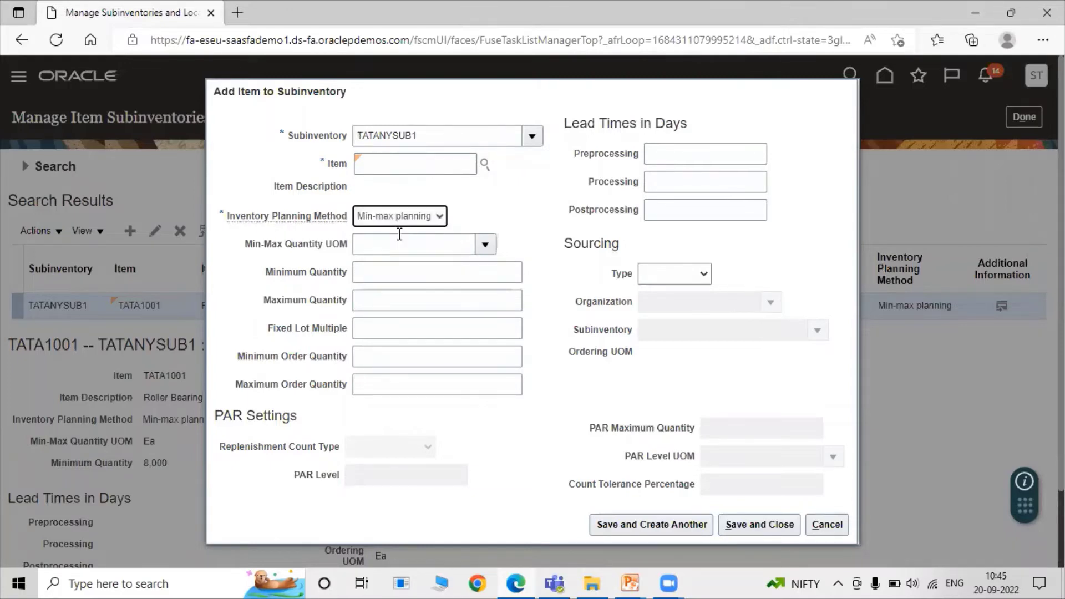
click(375, 267)
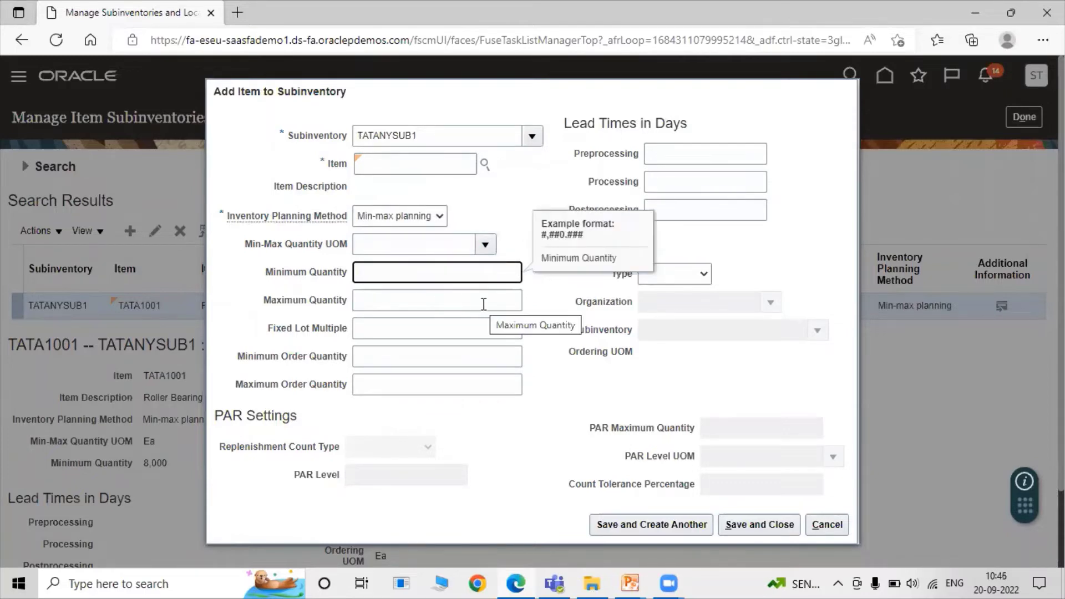
click(409, 298)
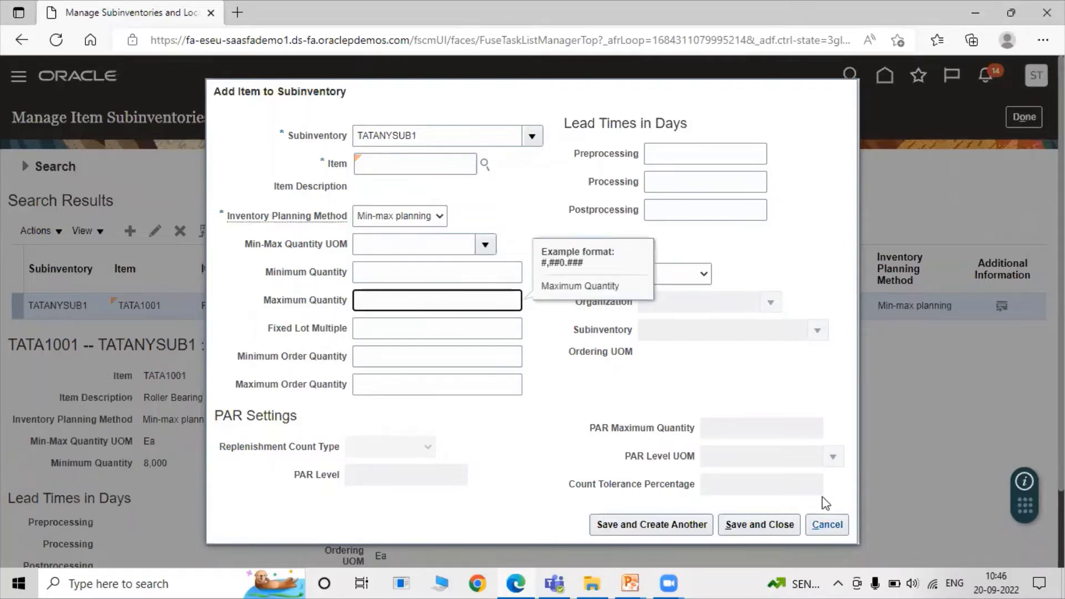
click(827, 524)
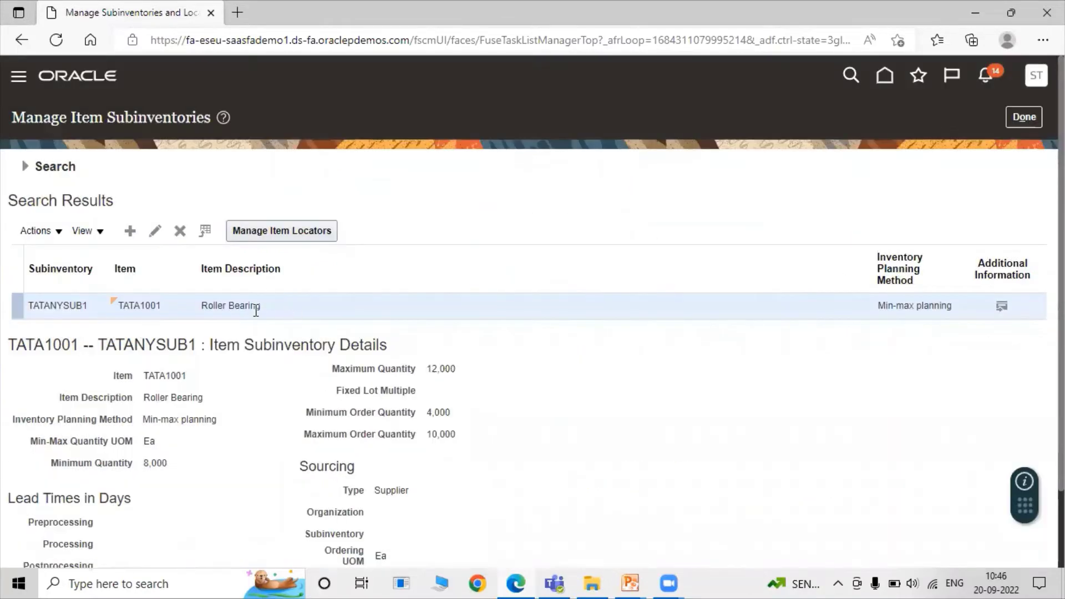
Open the TATA1001 item subinventory record for editing, choose Supplier as the sourcing type, and save and close it.
click(155, 231)
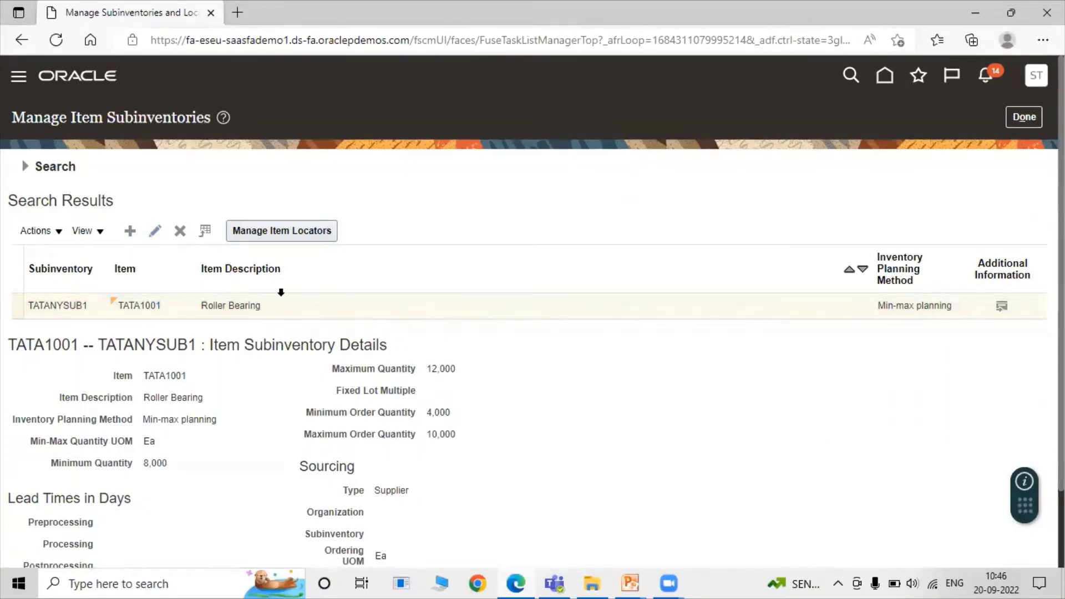
click(155, 231)
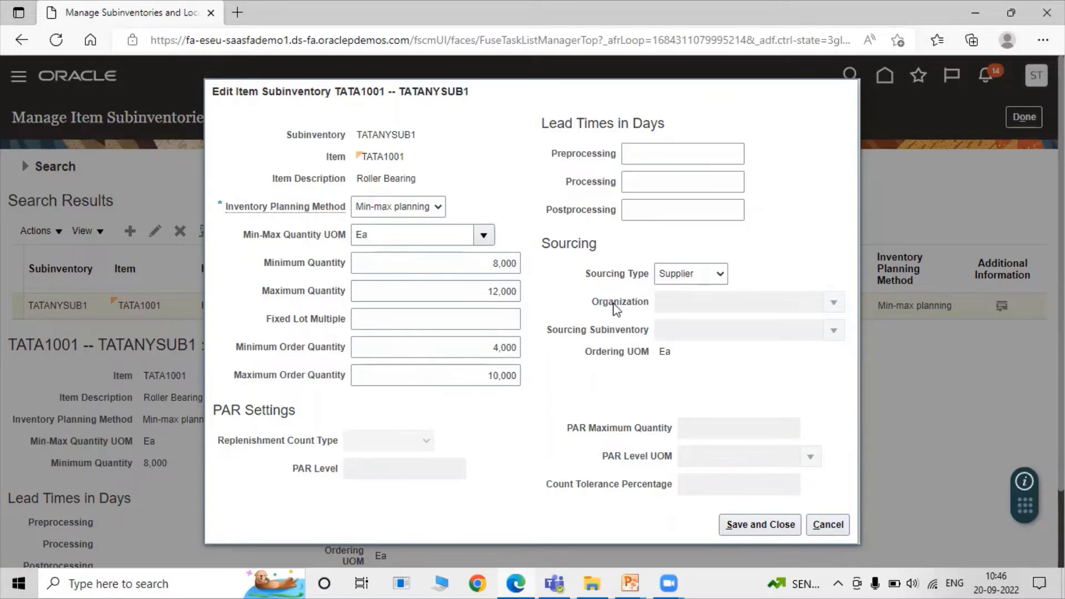
click(680, 274)
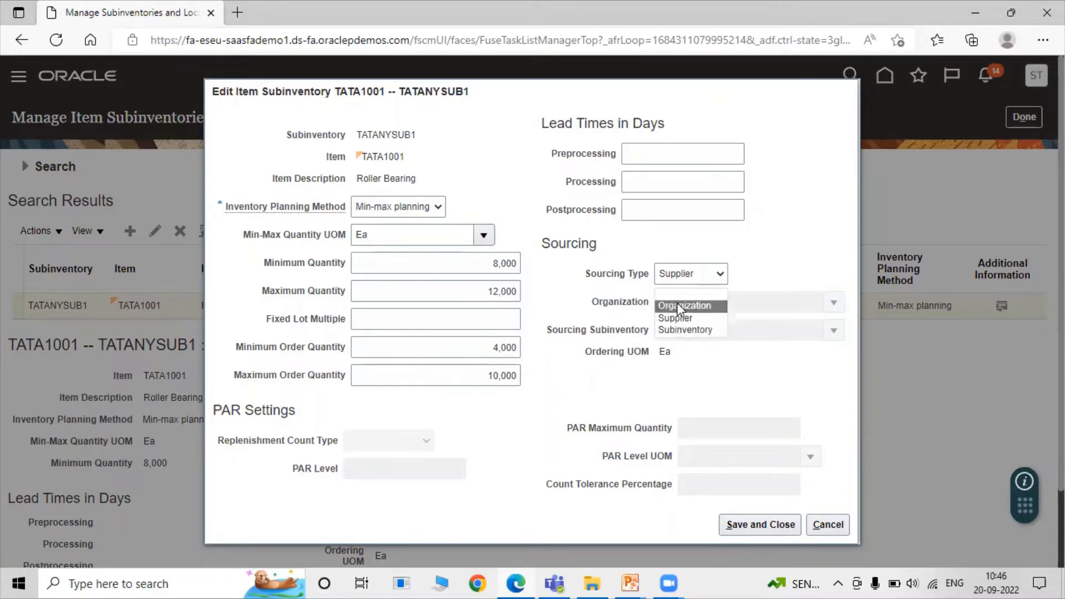
click(680, 317)
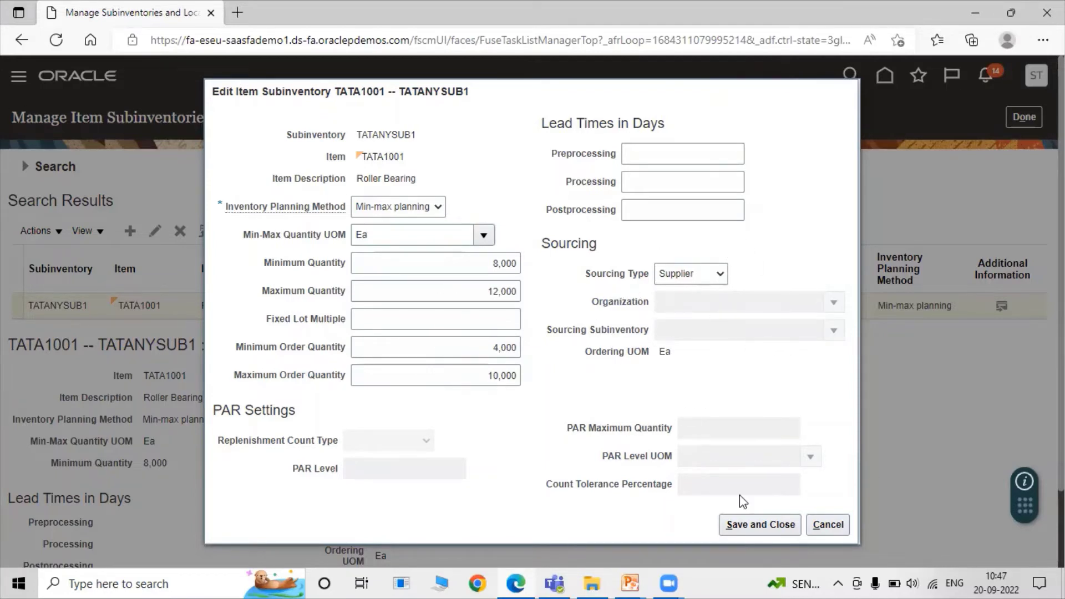
click(746, 522)
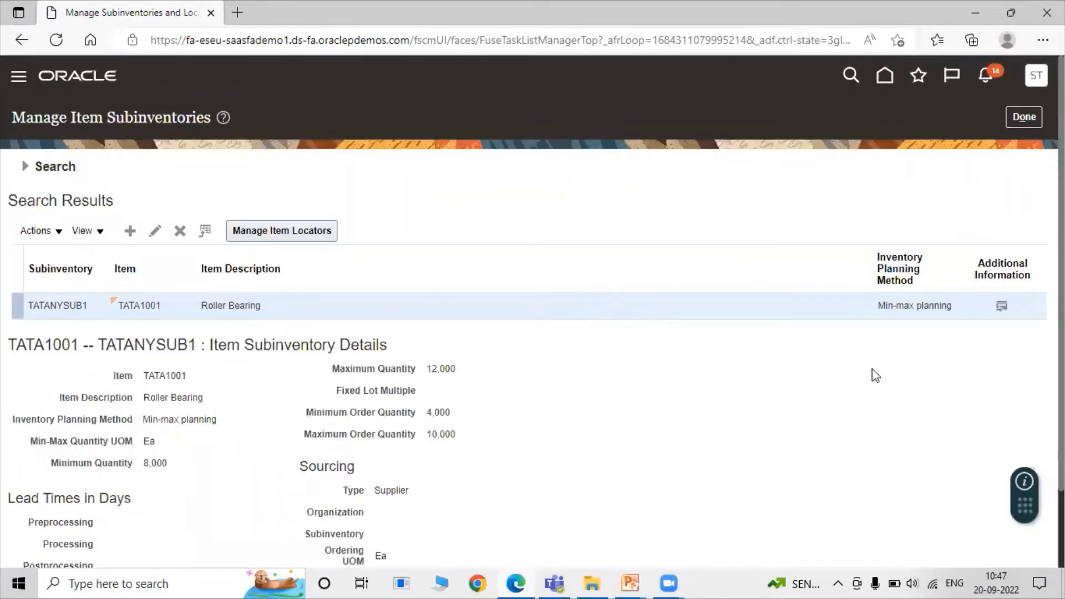
Leave the item subinventory and subinventory pages, and go to Scheduled Processes.
click(1027, 117)
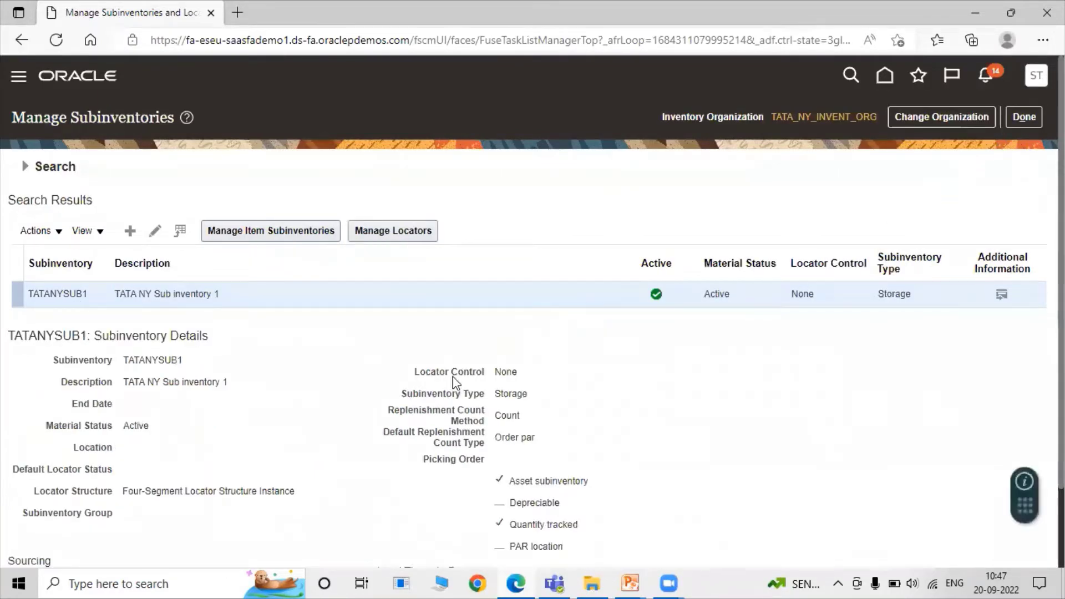
click(1035, 117)
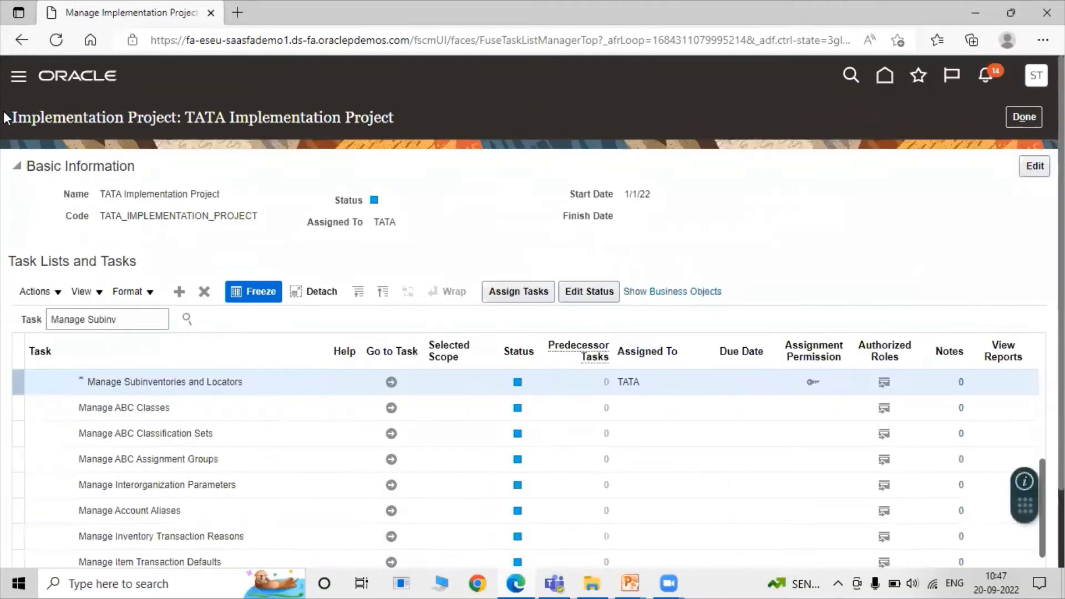
click(27, 77)
scroll(131, 328, down, 8)
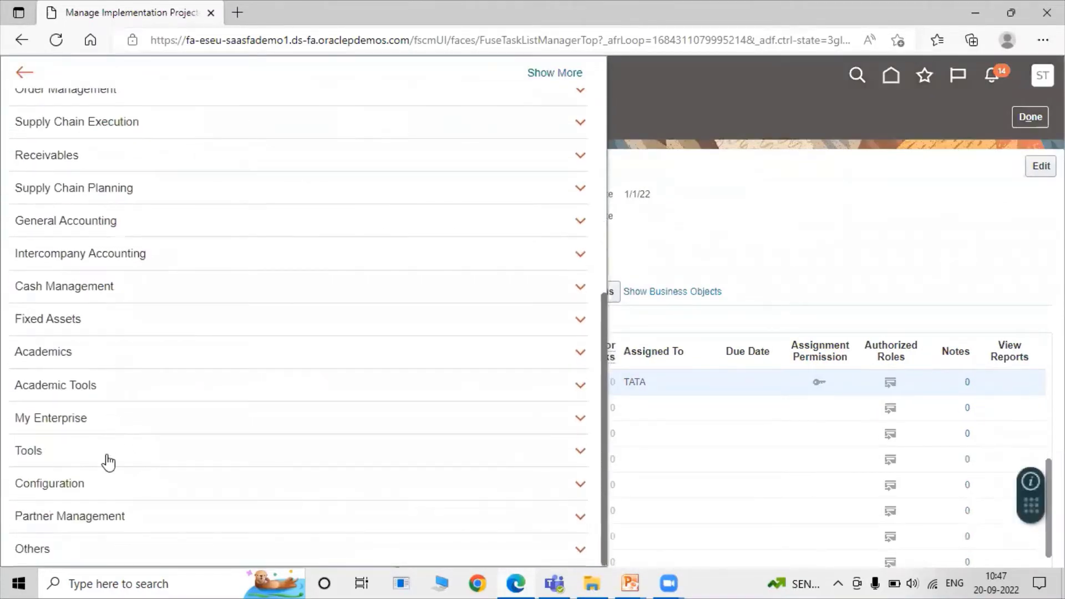
click(105, 459)
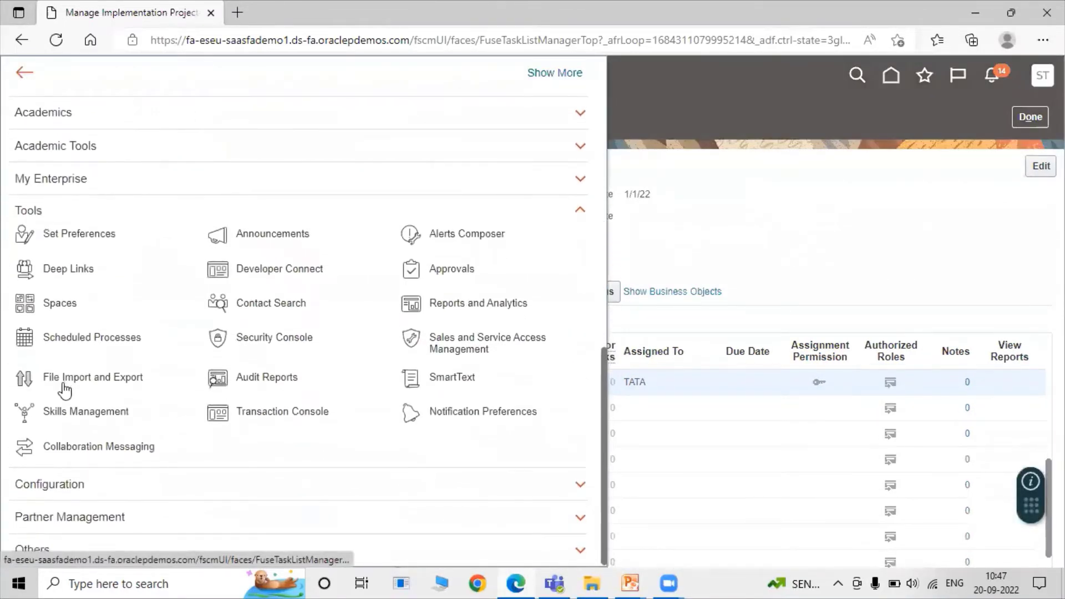
click(108, 340)
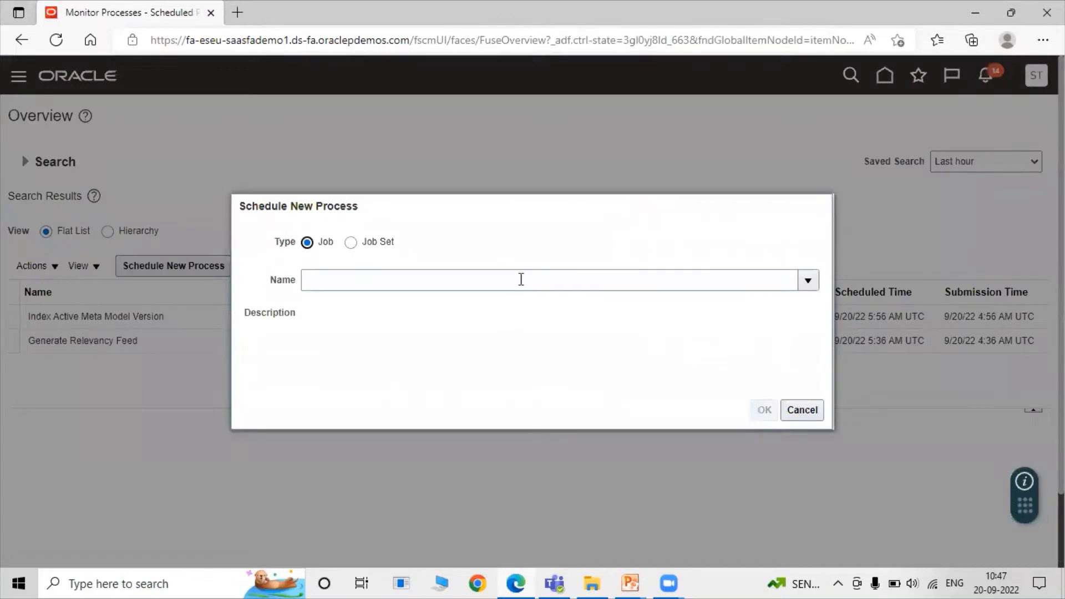
Schedule a new Print Min-Max Planning Report job for organization TATA_NY_INVENT_ORG, sorted by inventory item.
click(522, 278)
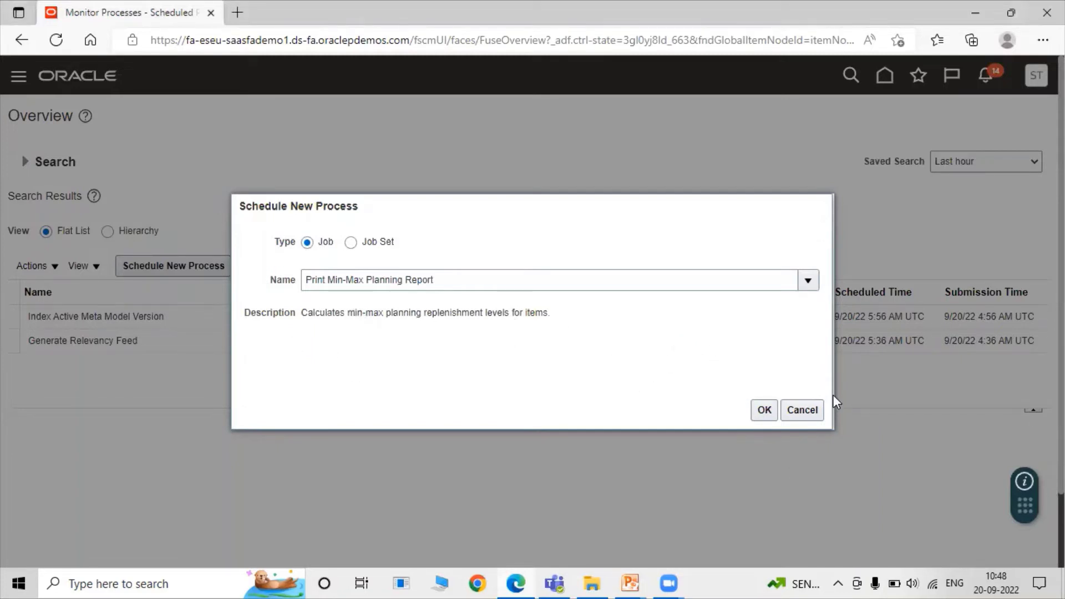
click(764, 411)
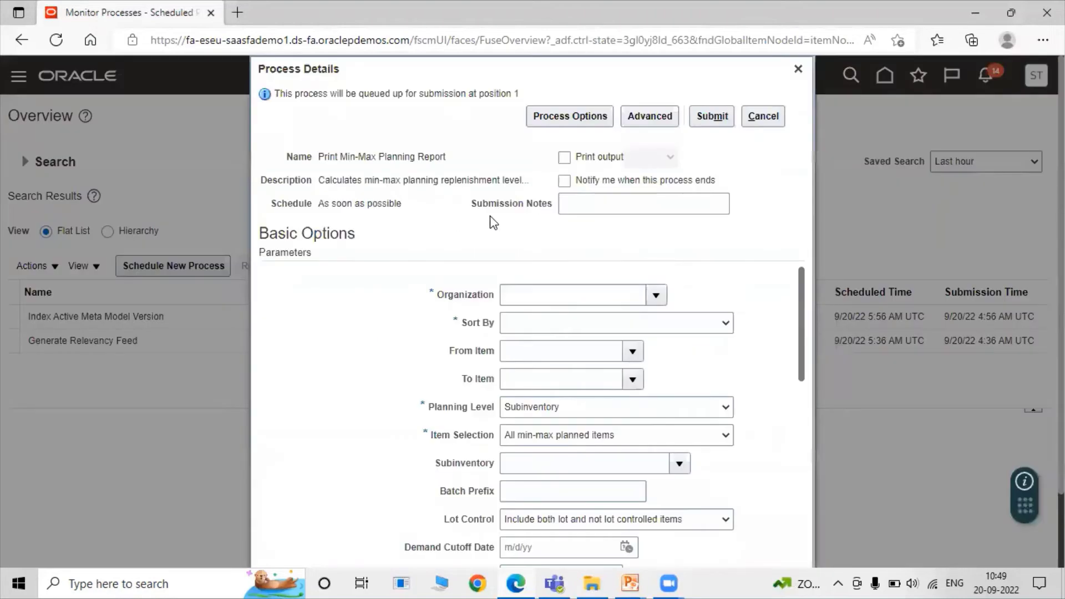
click(657, 297)
click(649, 328)
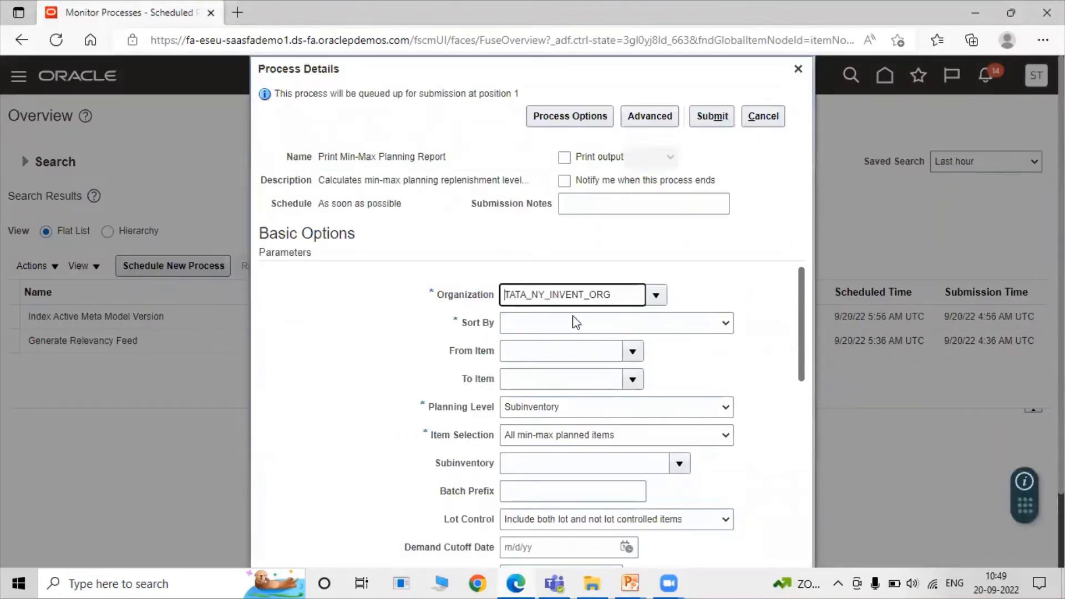
click(574, 327)
click(589, 381)
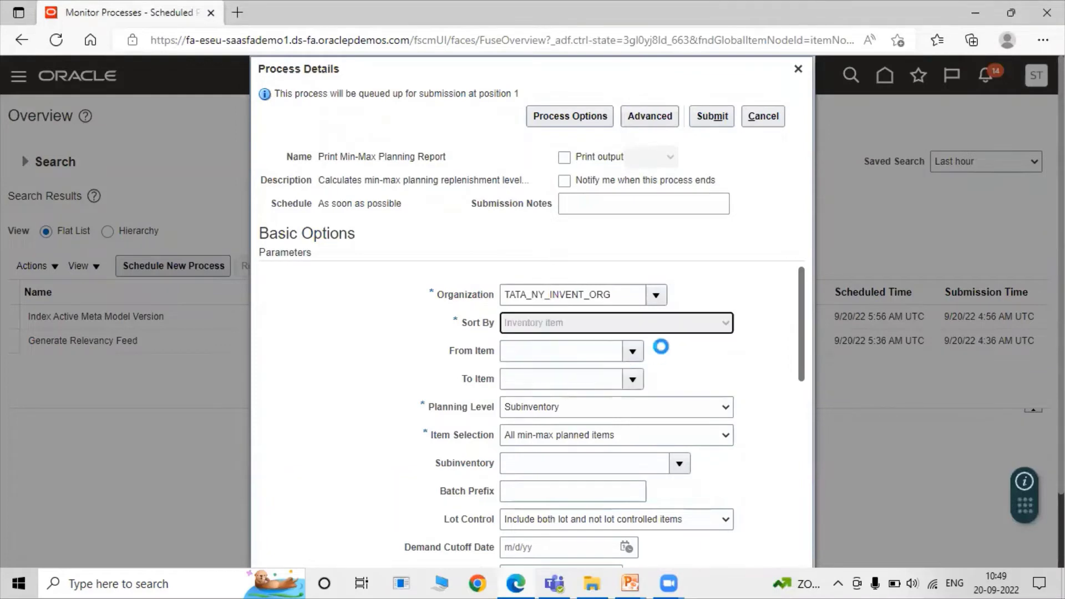
Set Restock to Yes in the report parameters and submit the process.
scroll(496, 363, down, 1)
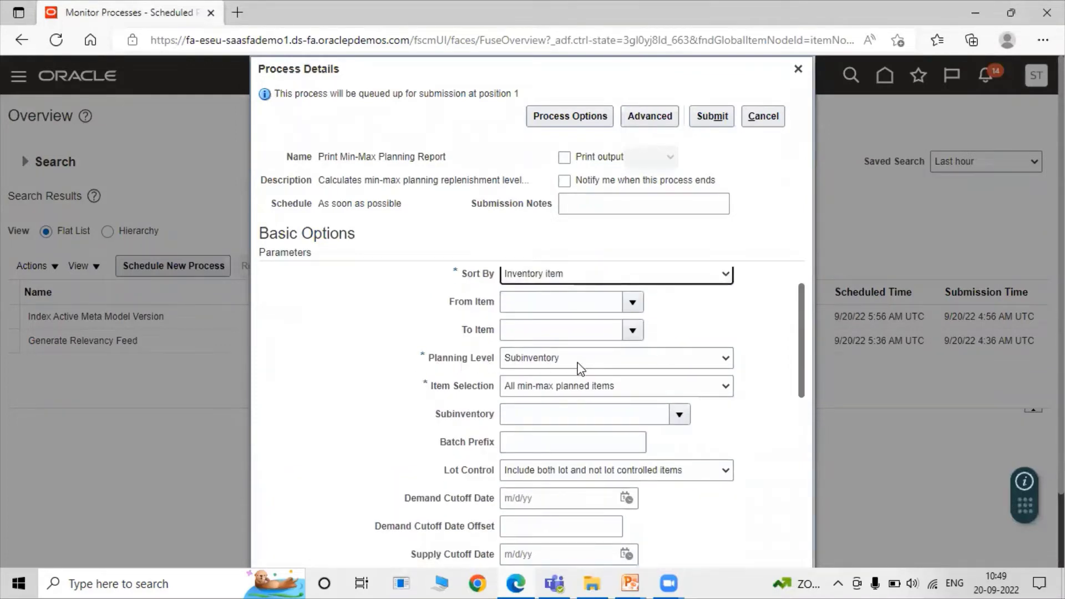
scroll(577, 364, down, 1)
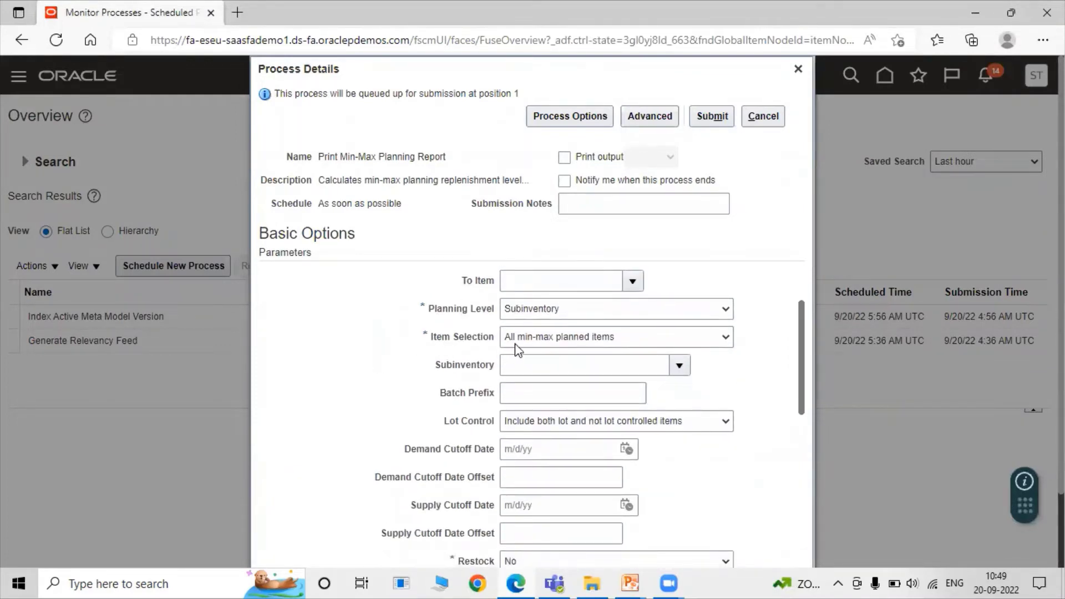
scroll(555, 357, down, 1)
scroll(505, 355, down, 1)
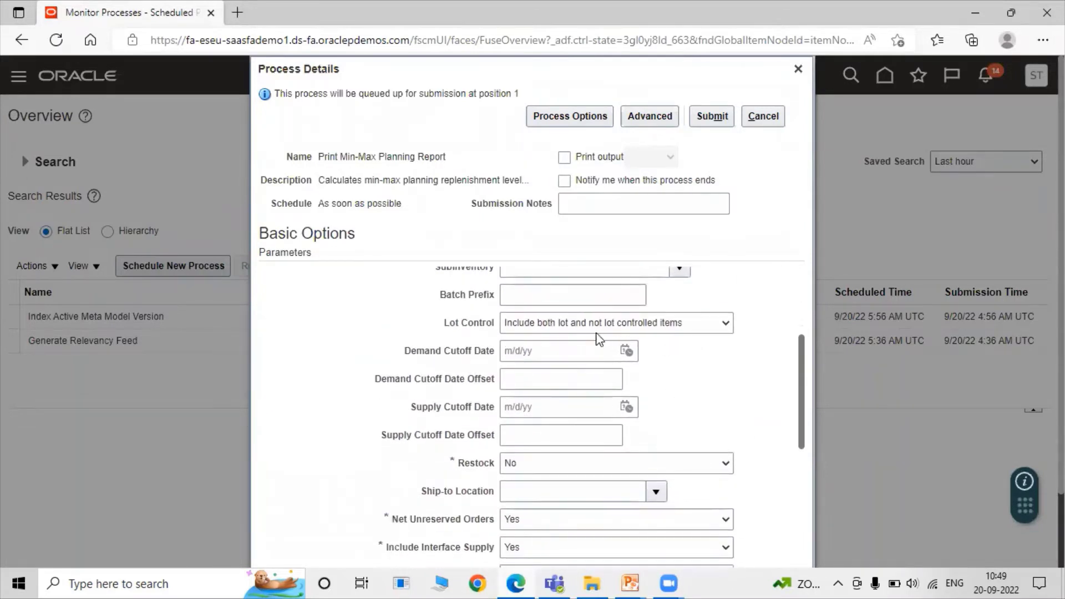
scroll(713, 333, down, 1)
click(522, 421)
click(557, 444)
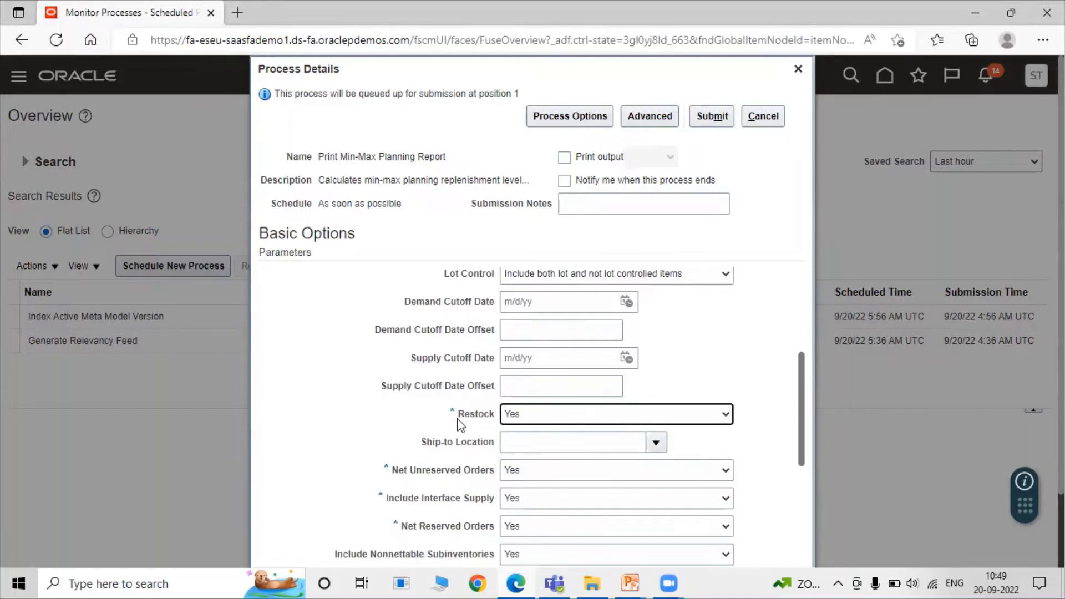
scroll(467, 388, down, 3)
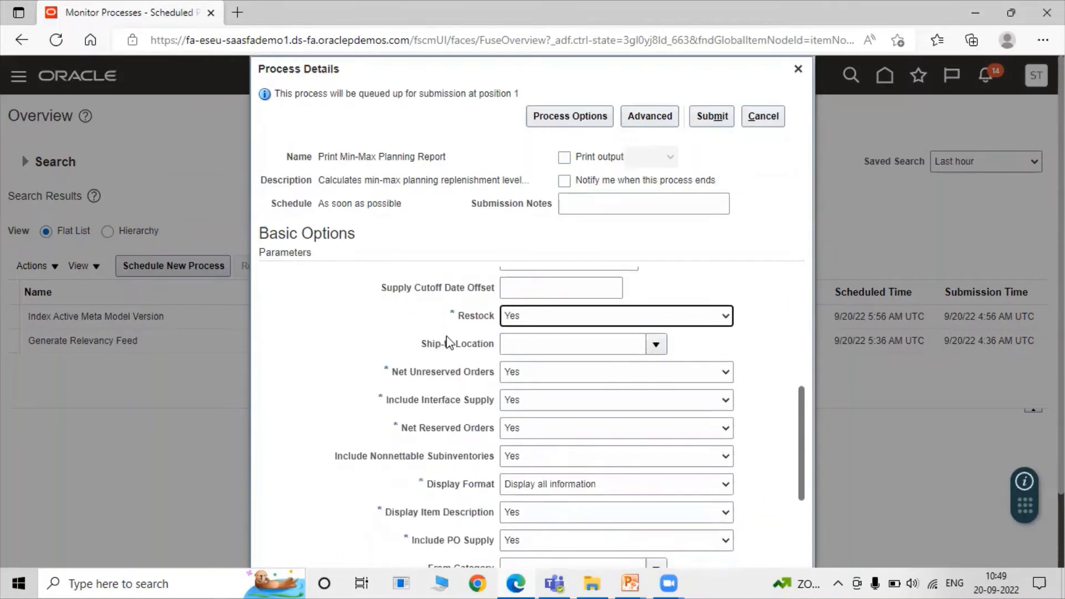
scroll(467, 372, down, 7)
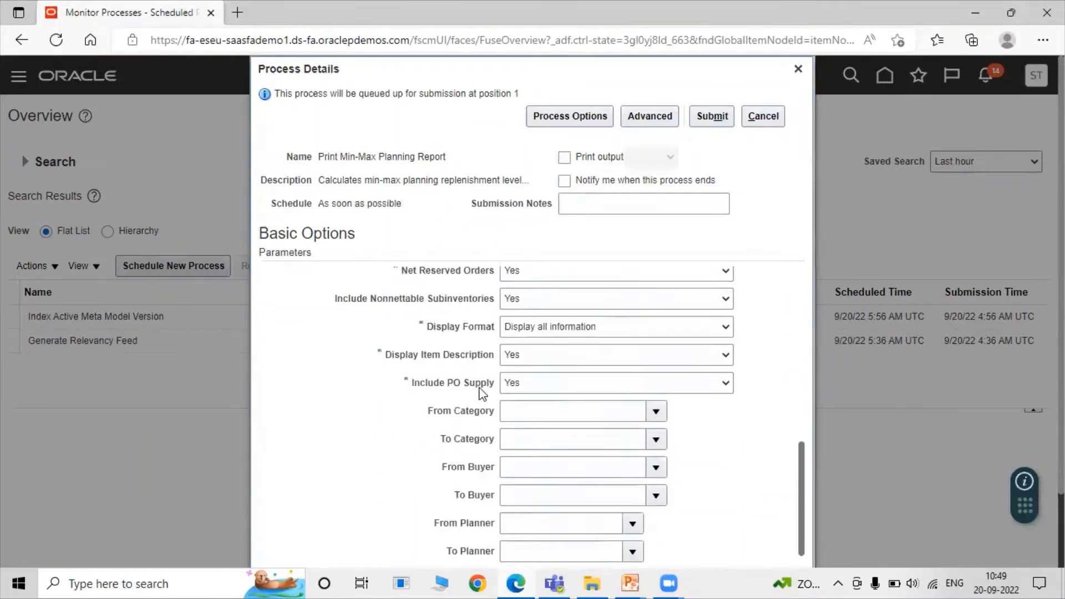
scroll(481, 395, up, 5)
click(712, 118)
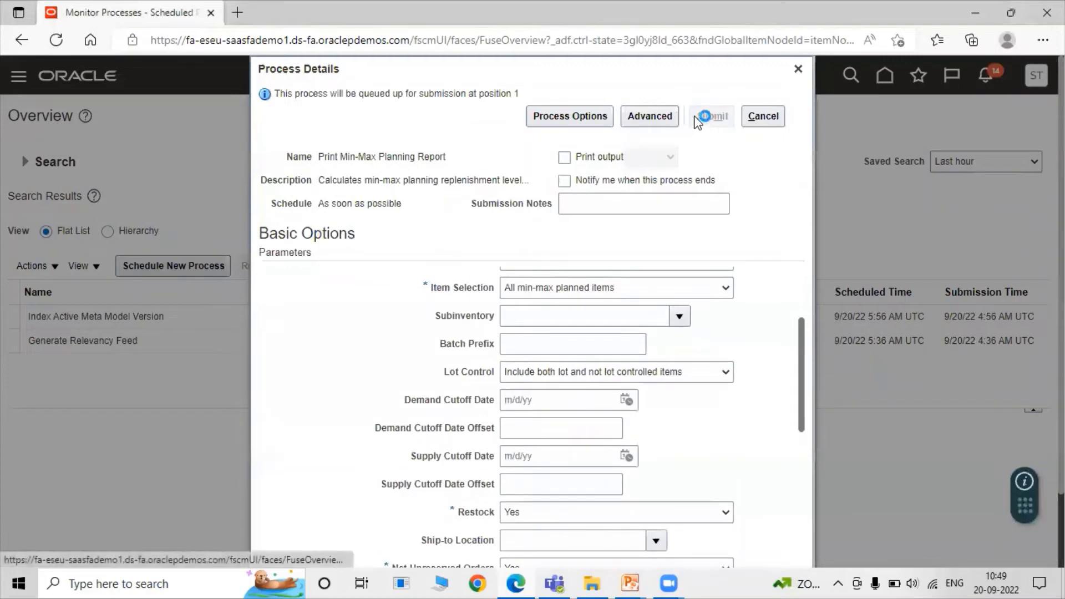
Acknowledge the submission confirmation and refresh the process list until the Print Min-Max Planning Report finishes.
scroll(638, 366, down, 14)
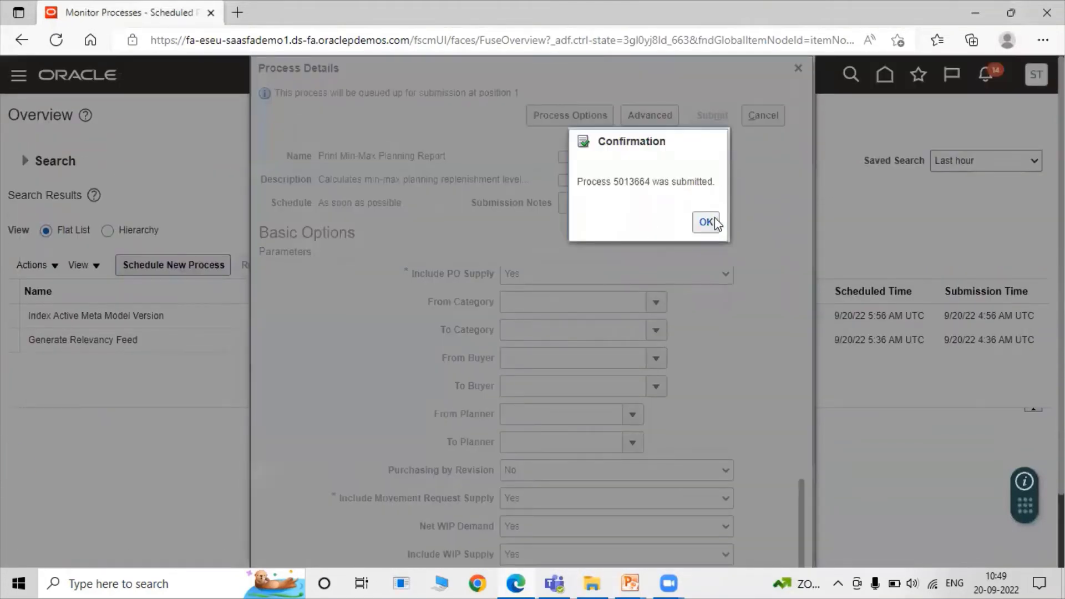
click(708, 229)
click(708, 222)
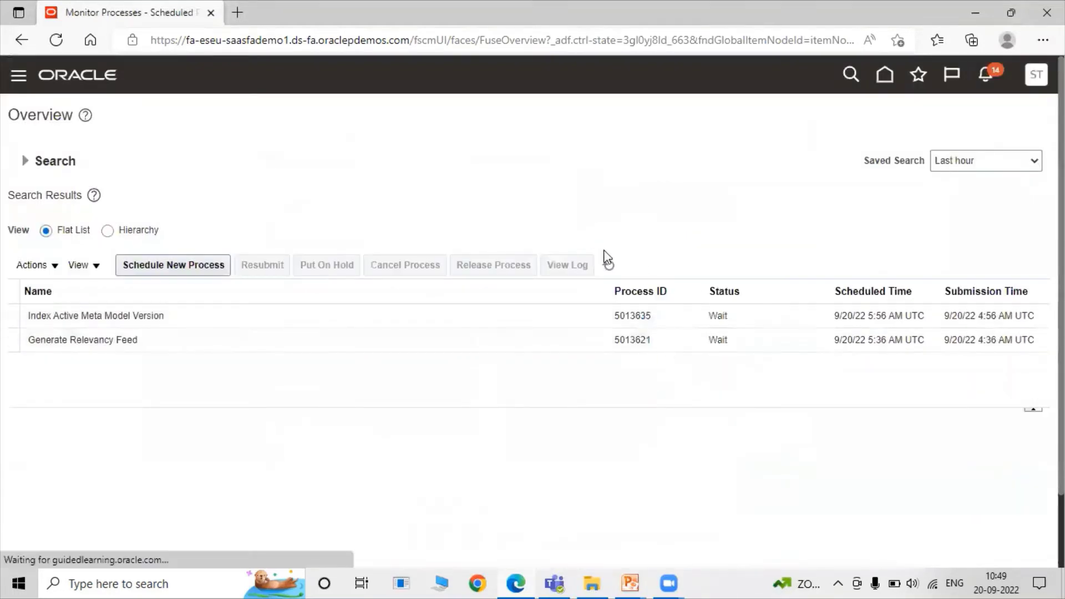
click(608, 266)
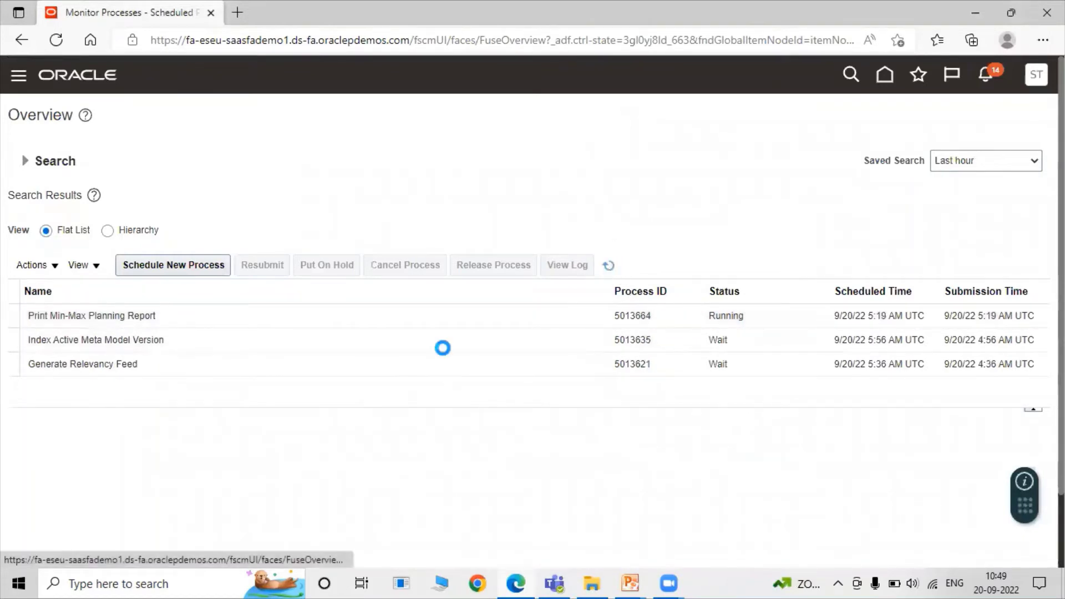
click(608, 266)
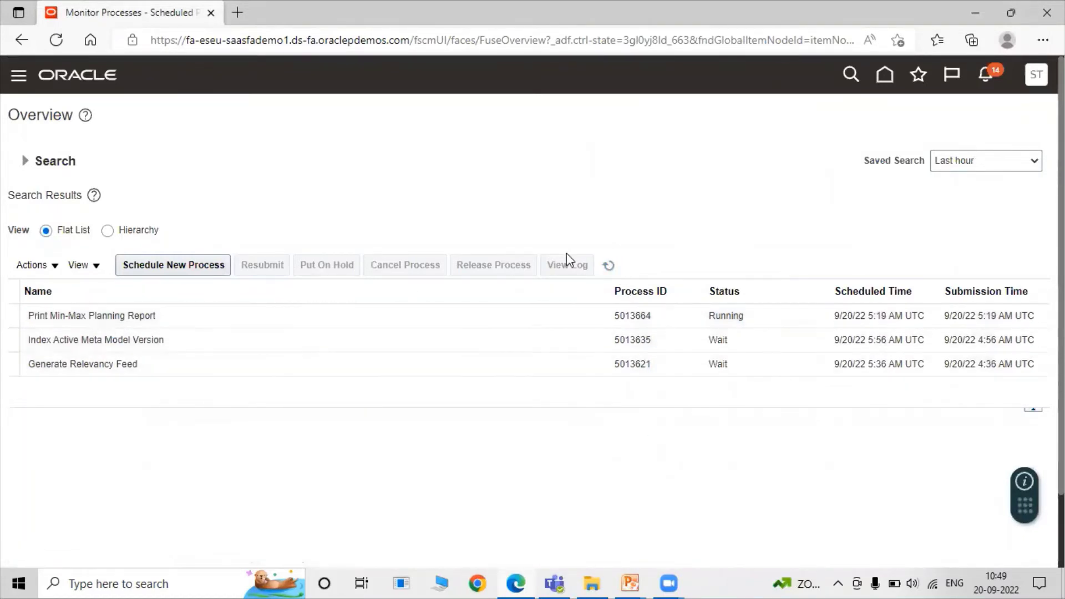
click(608, 266)
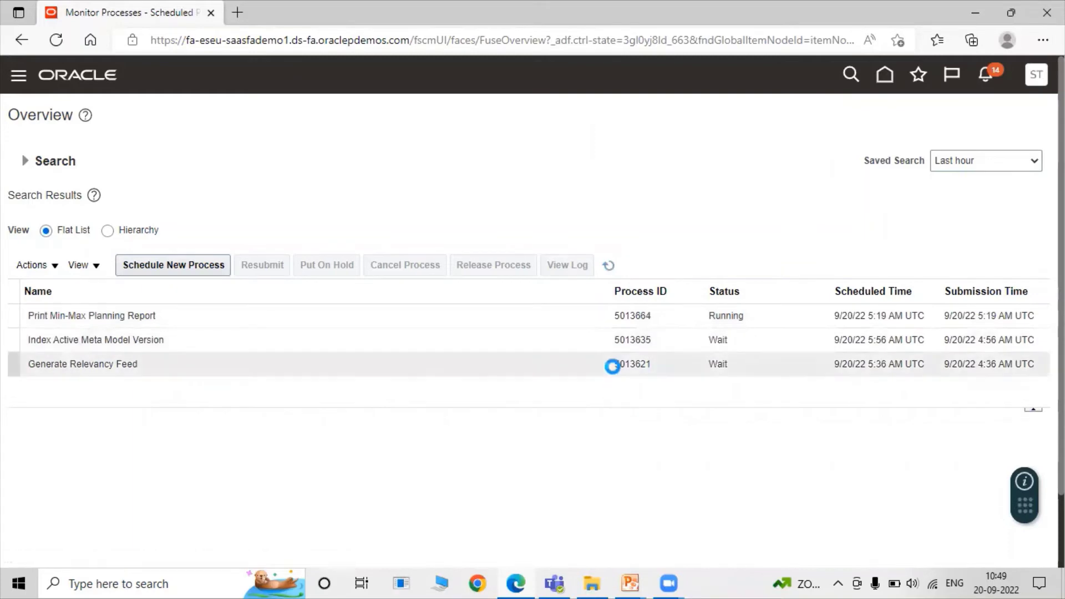
click(609, 267)
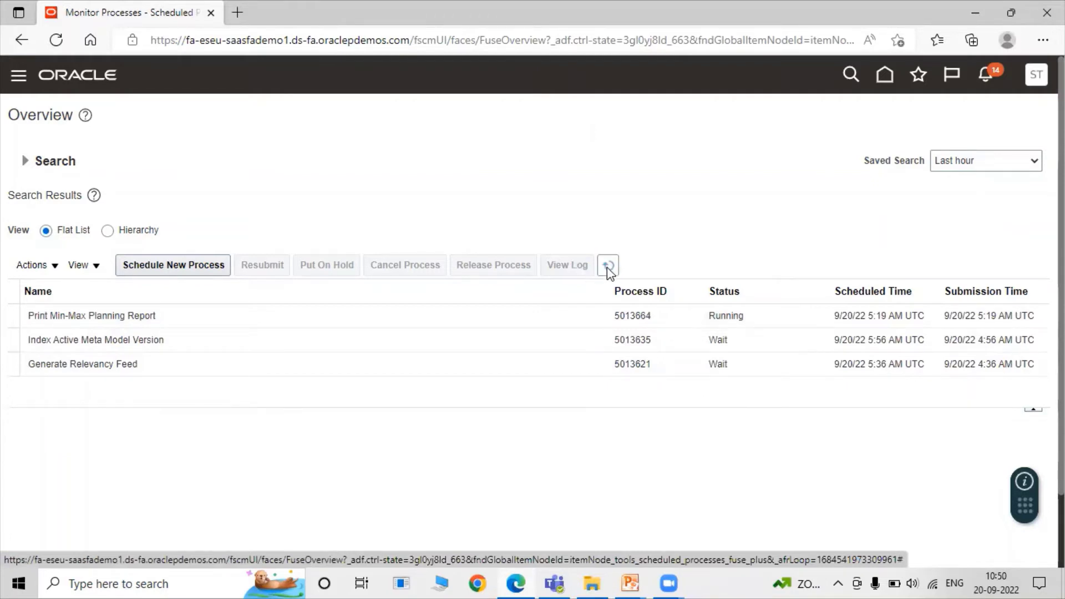
click(608, 266)
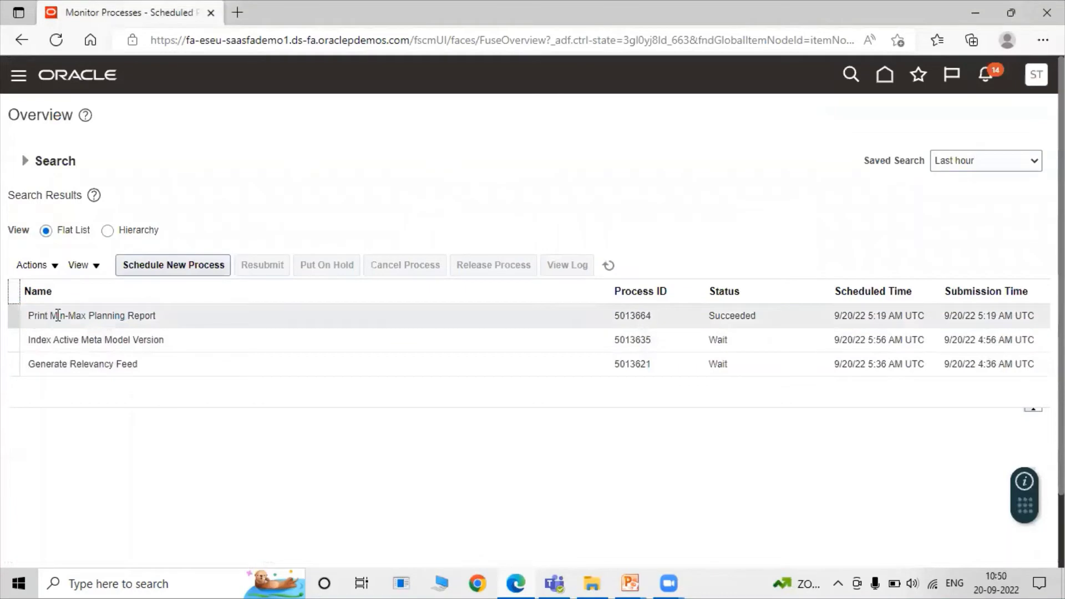
Select the Print Min-Max Planning Report process, republish its output, and maximize the report window.
click(130, 315)
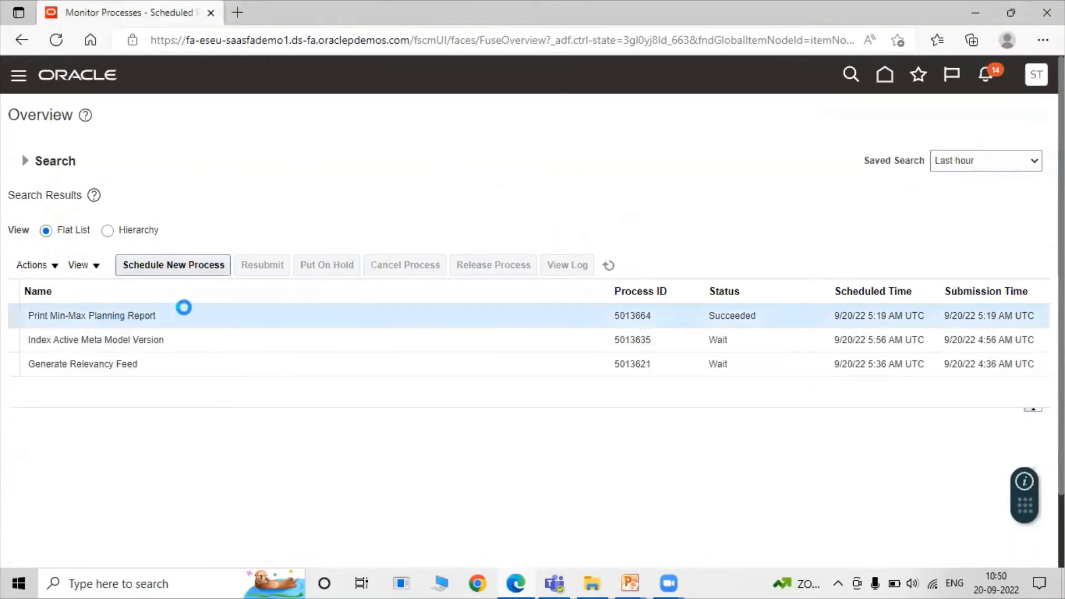
scroll(399, 304, down, 4)
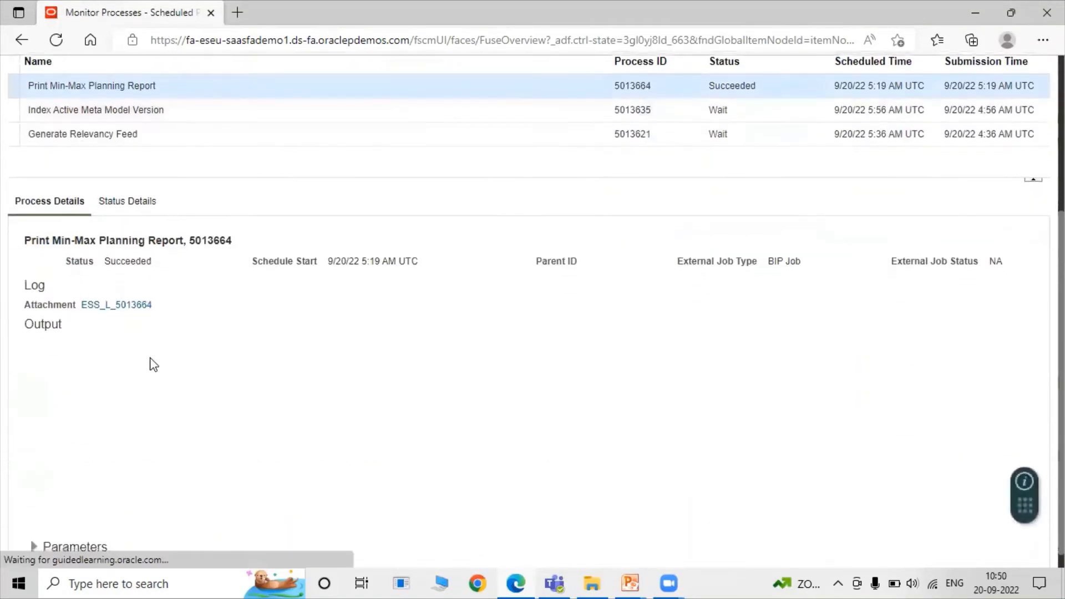
scroll(292, 321, down, 1)
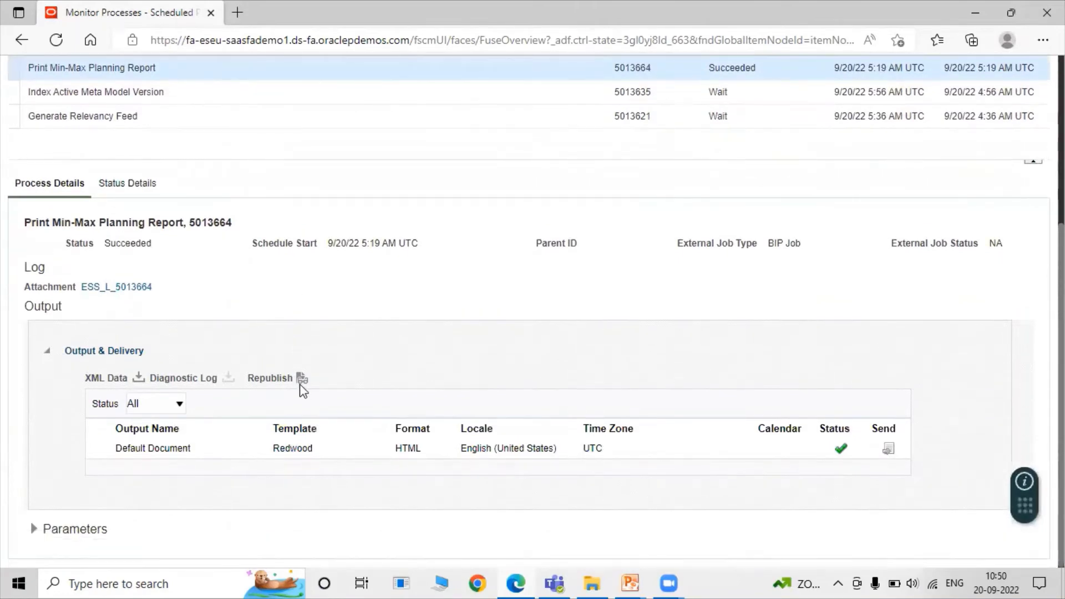
click(301, 379)
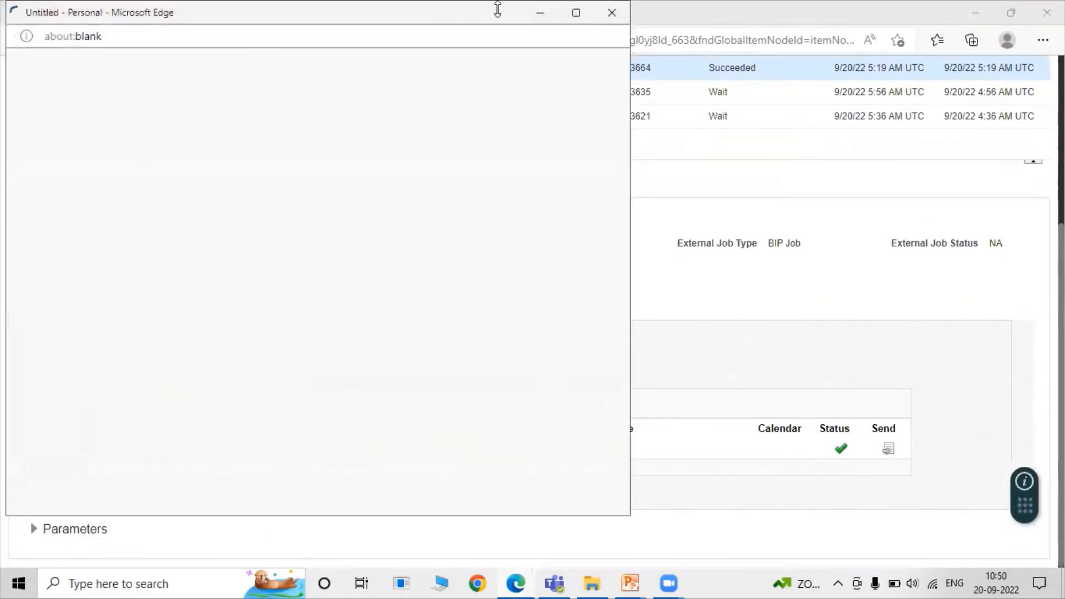
click(576, 13)
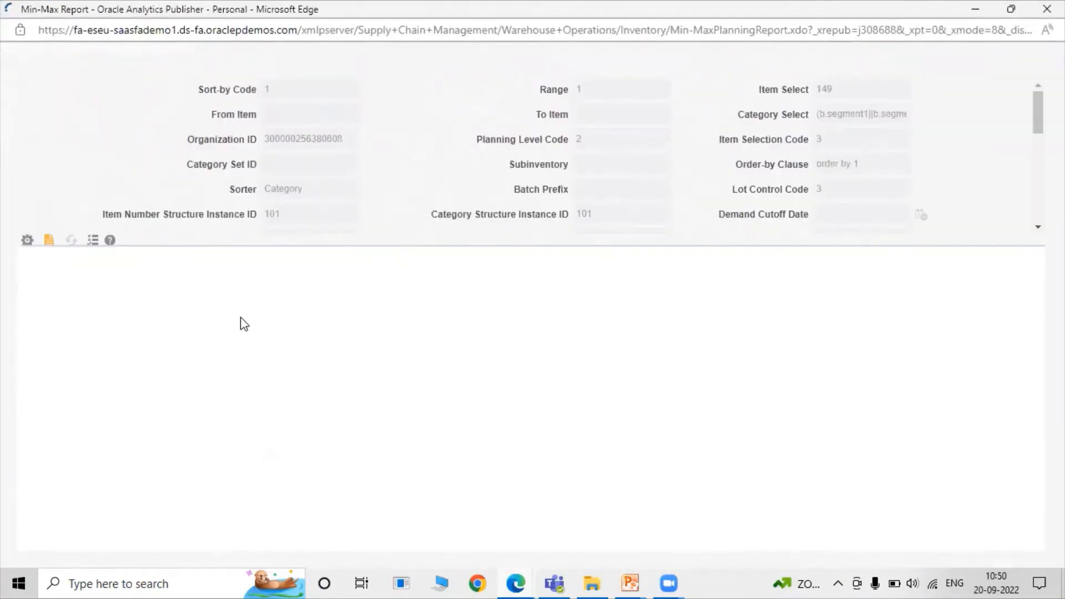
Display the Min-Max Report as PDF, examine its parameters and the item quantities for TATANYSUB1, and close the report window.
click(83, 251)
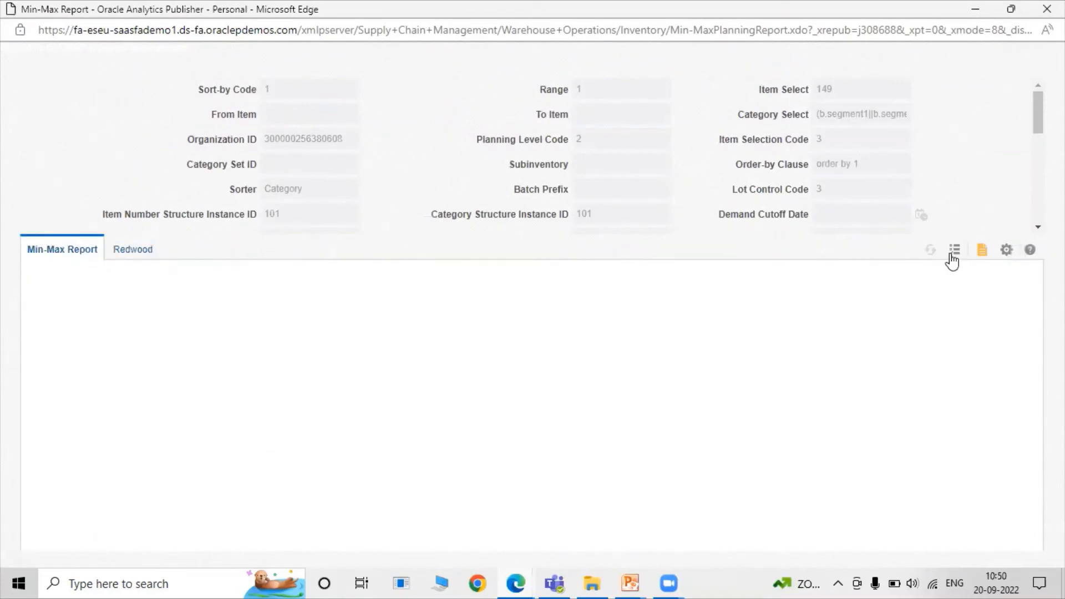
click(979, 252)
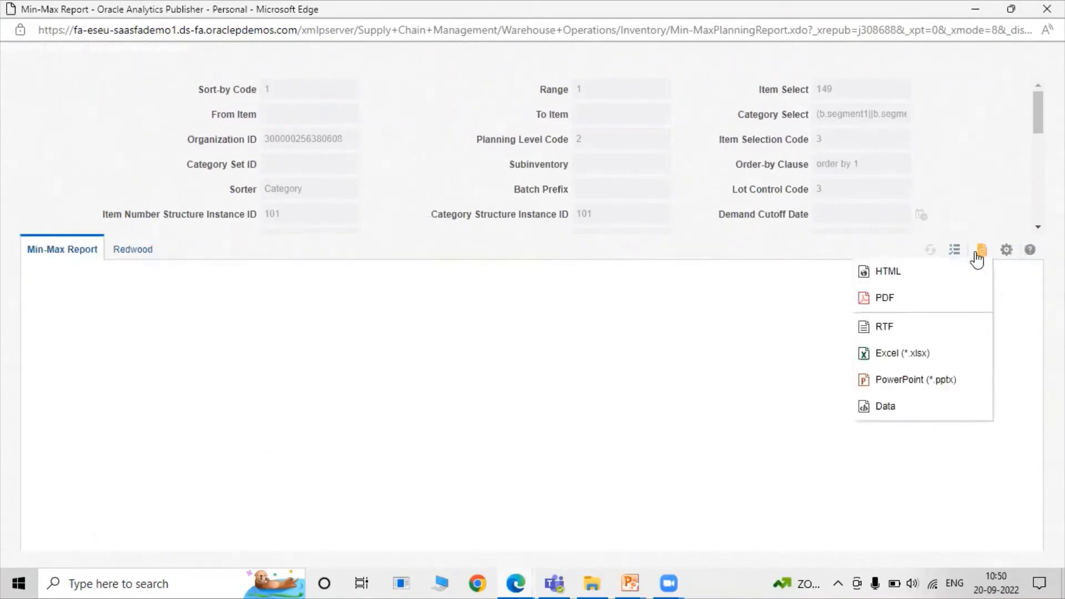
click(884, 300)
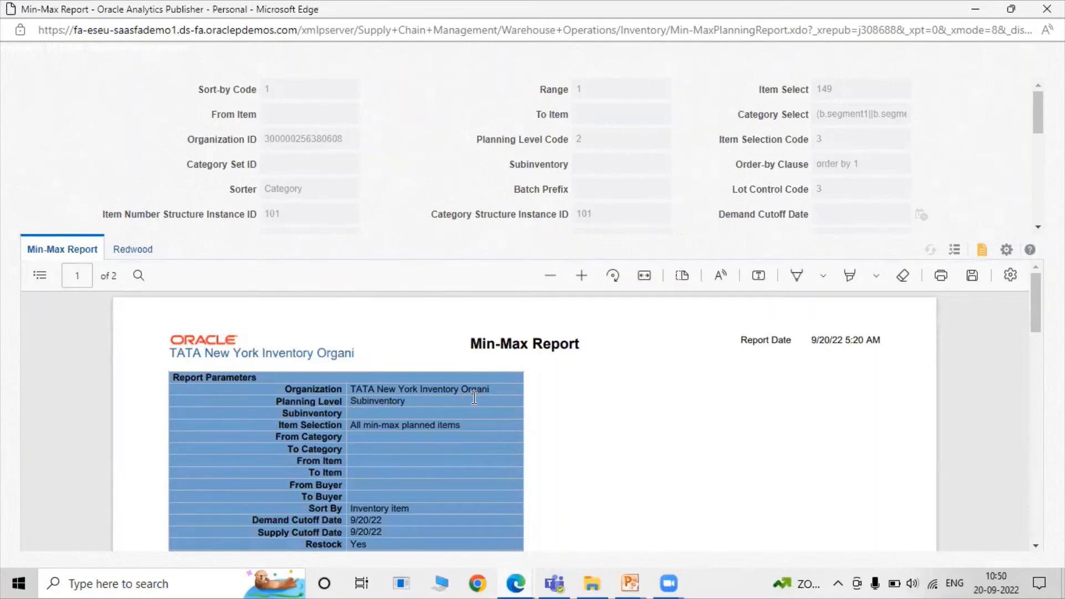
scroll(333, 401, down, 1)
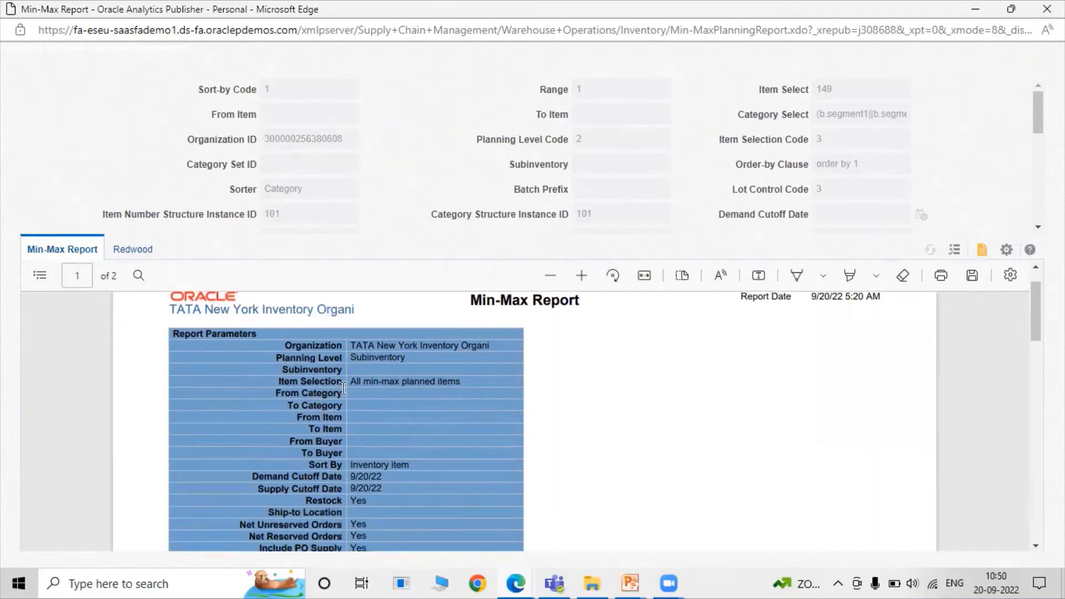
scroll(344, 389, down, 5)
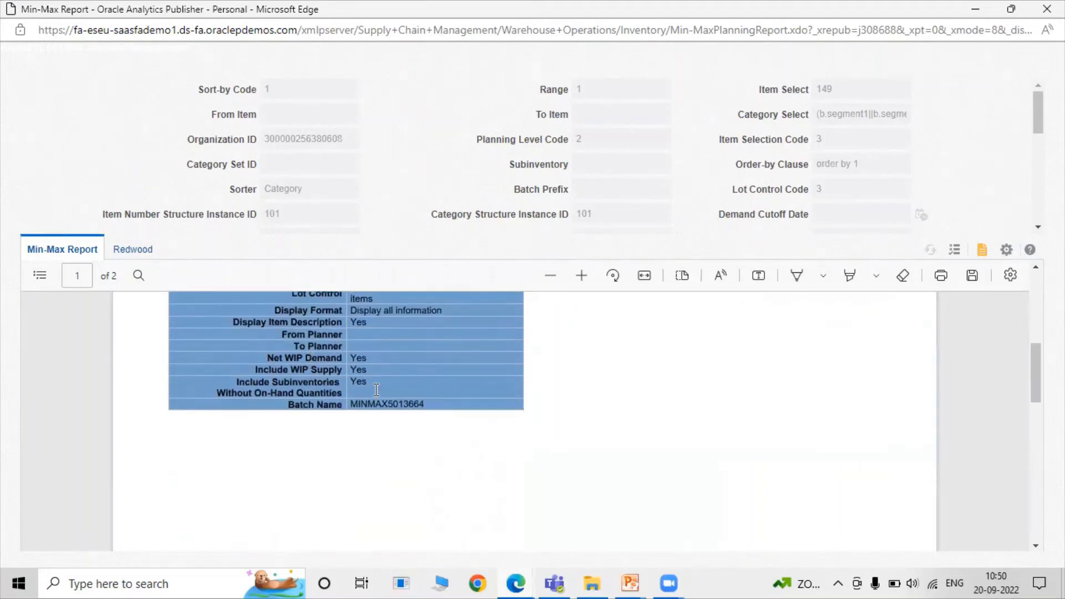
scroll(310, 365, down, 4)
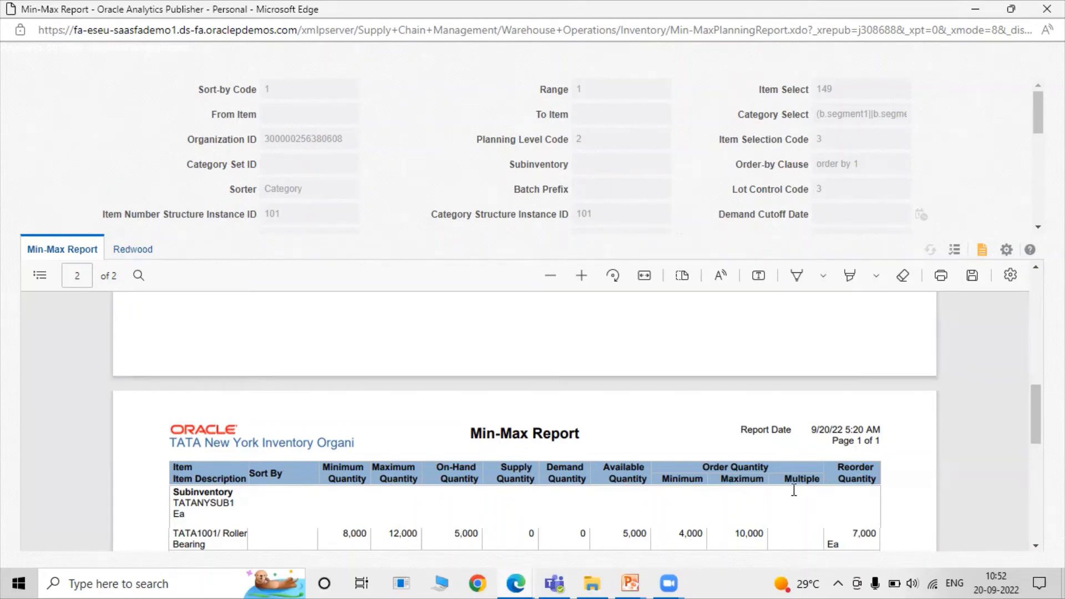
scroll(800, 500, up, 5)
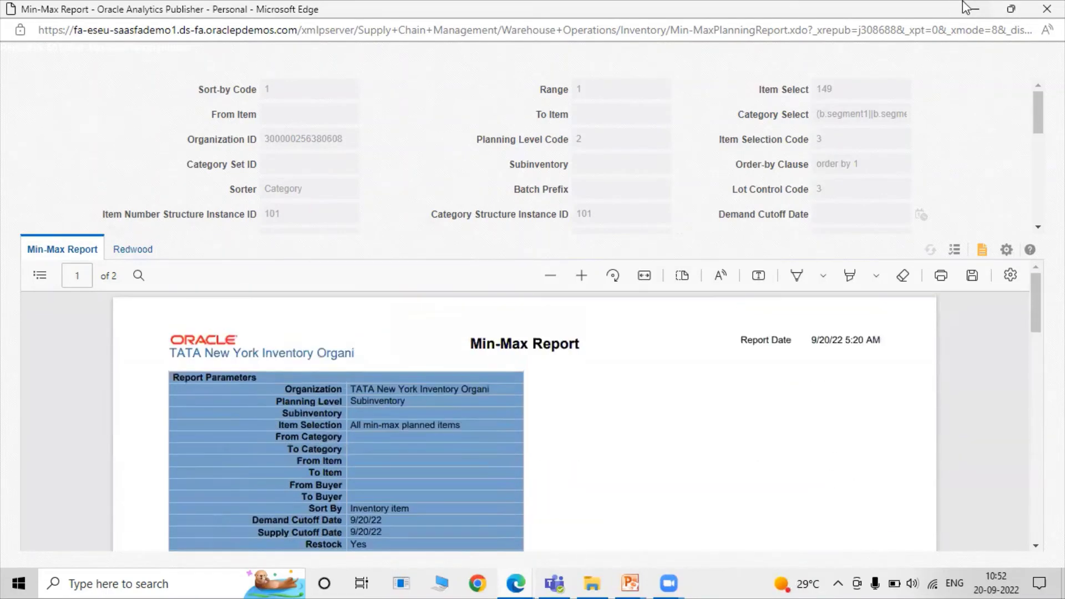
click(1047, 9)
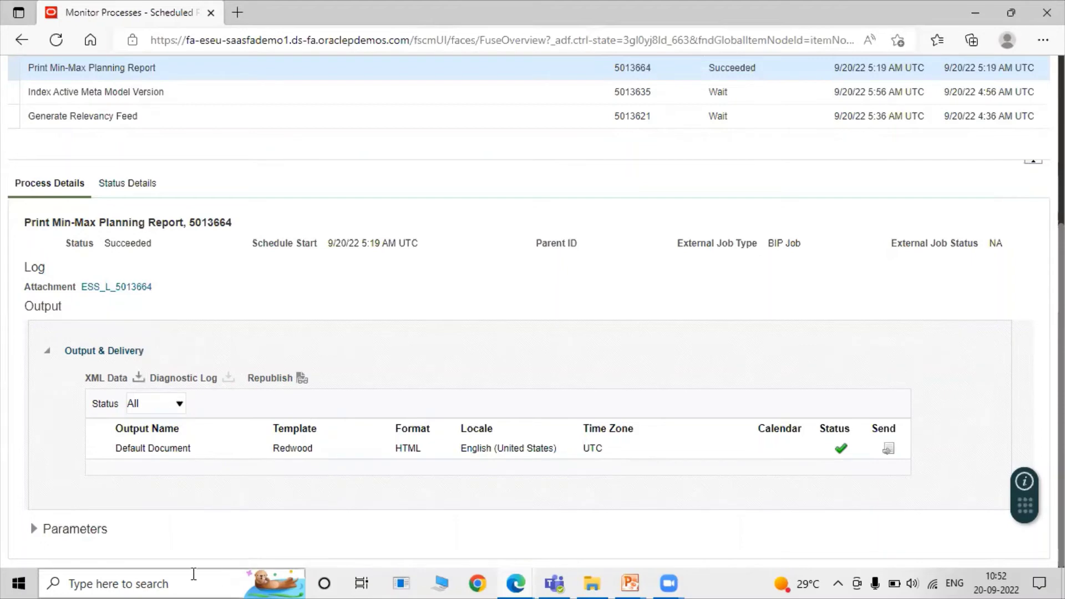
Go to Setup and Maintenance and open the Manage Implementation Projects page.
scroll(440, 409, up, 5)
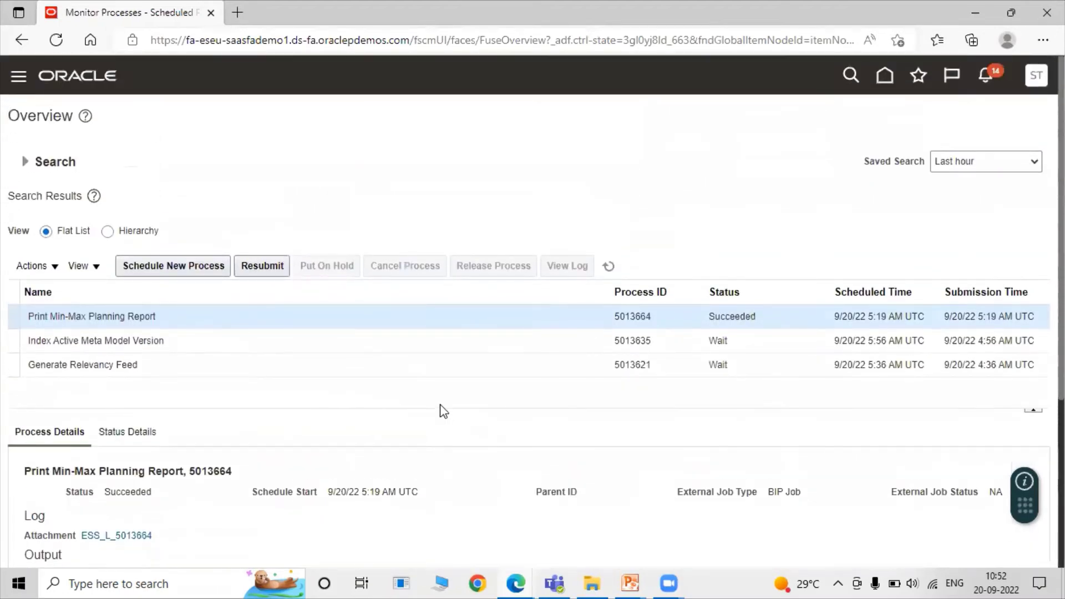
click(1030, 86)
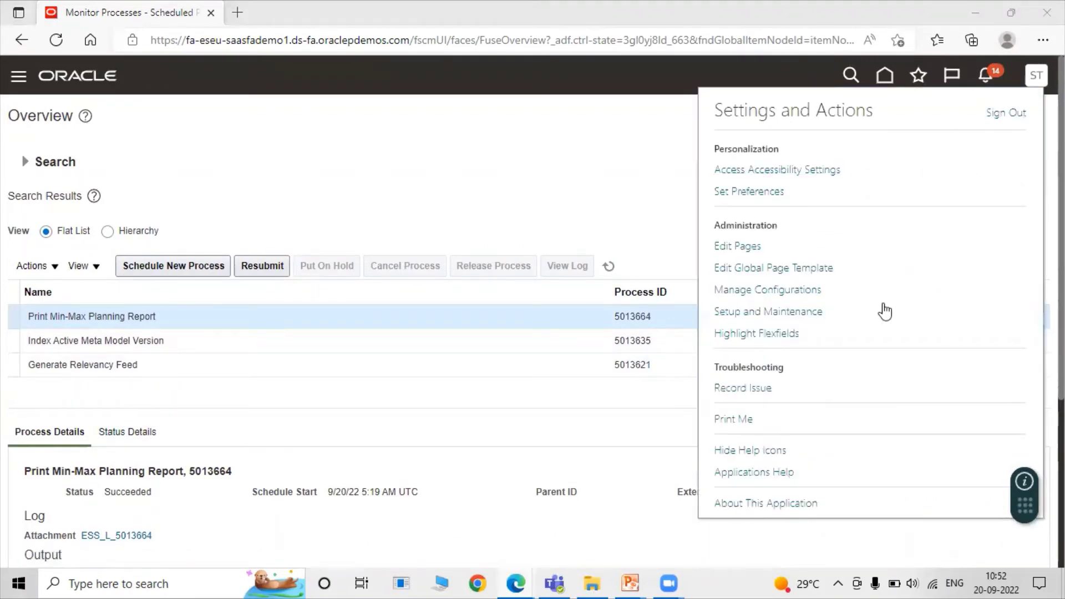
click(773, 314)
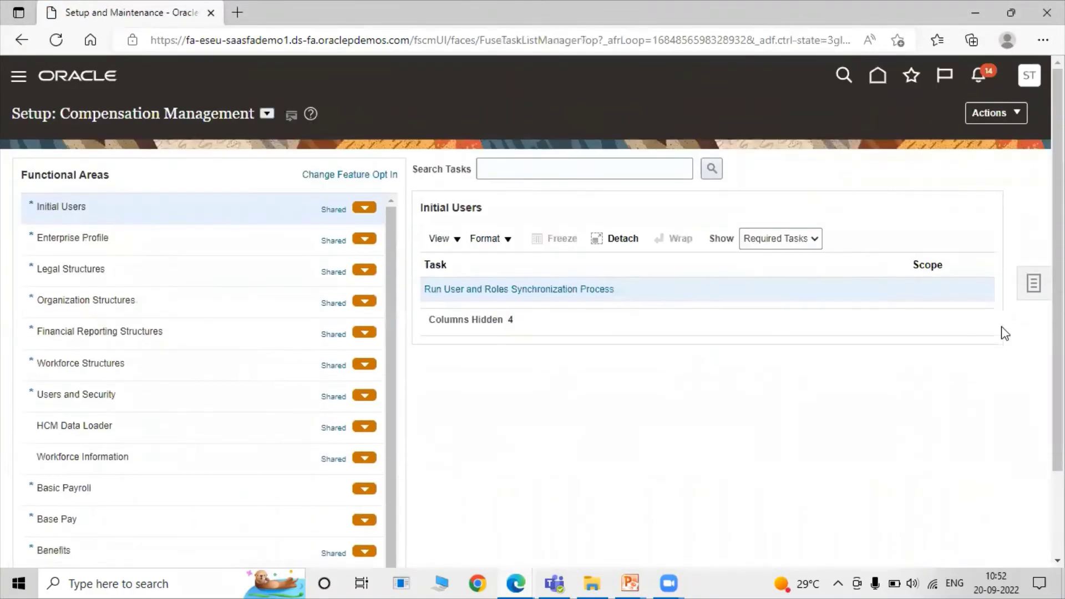
click(1040, 284)
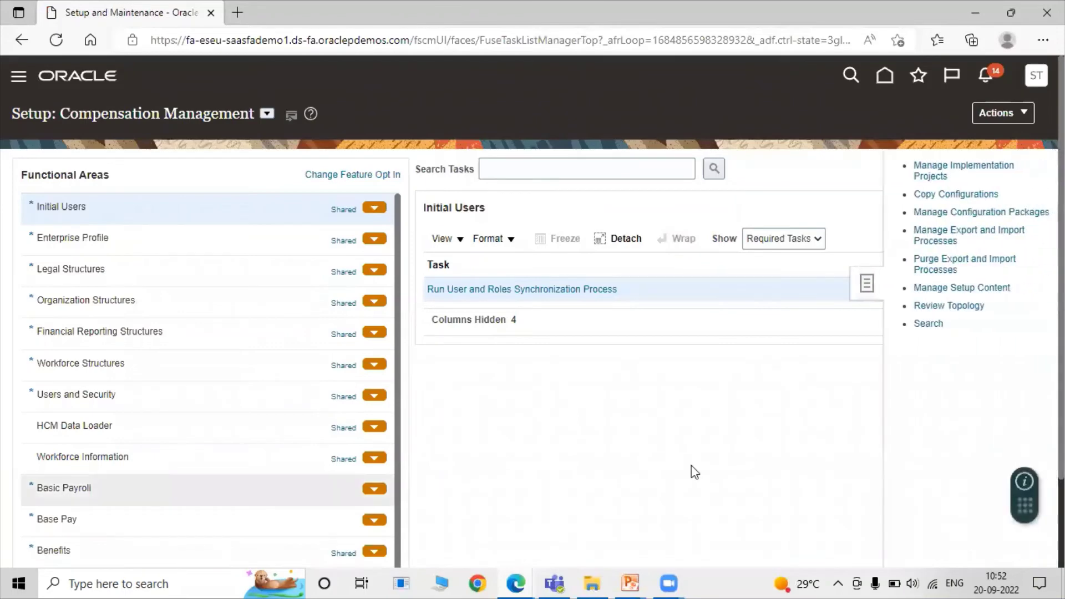
click(941, 176)
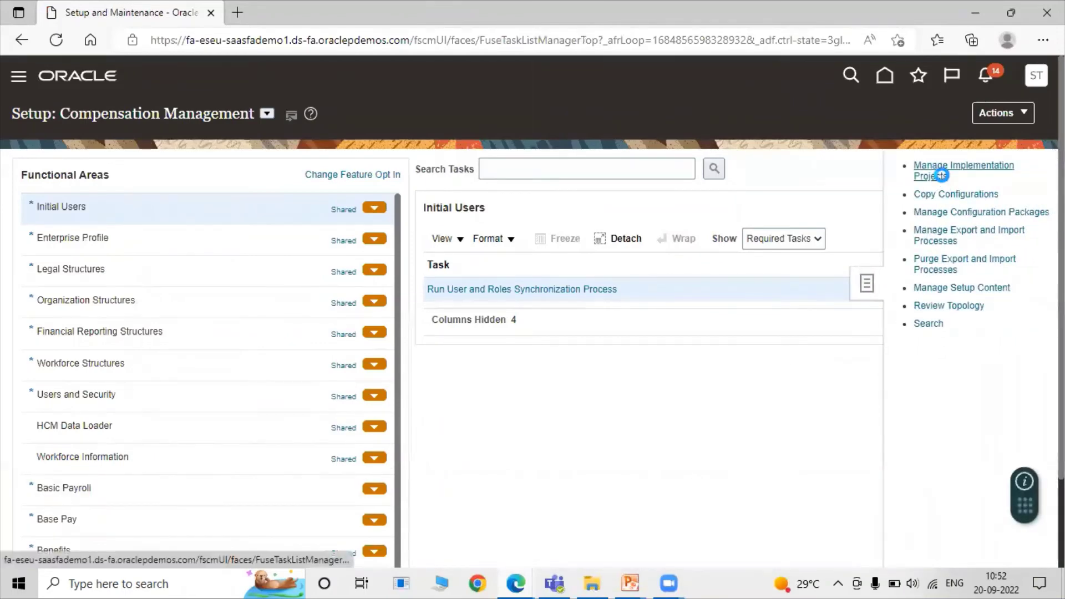
Search the implementation projects by name and open TATA Implementation Project.
click(186, 194)
click(957, 114)
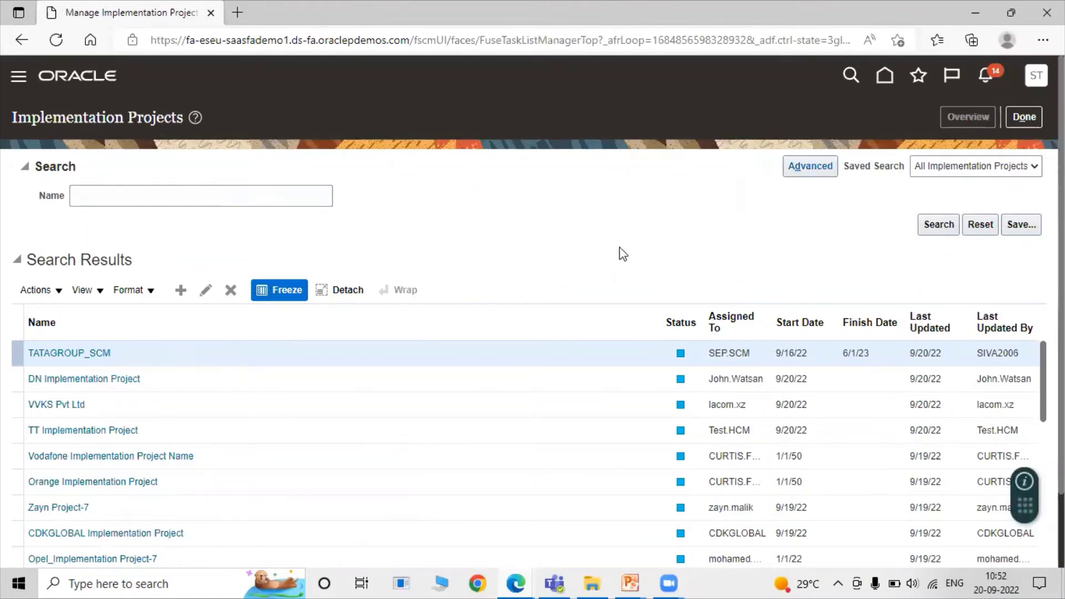
click(148, 272)
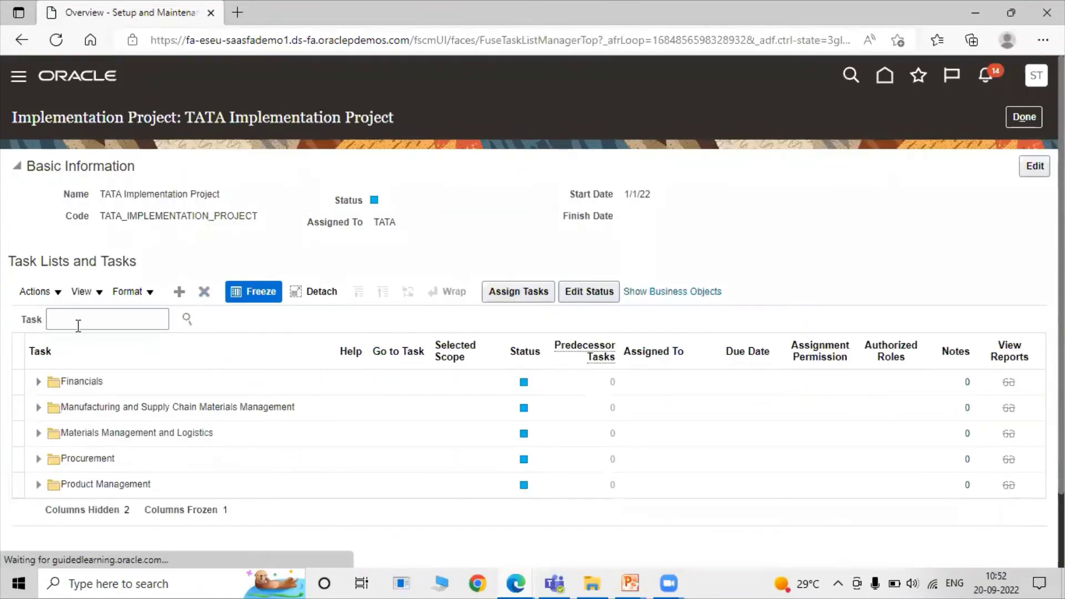
Search the project's tasks for "Manage admini" and open the Manage Administrator Profile Values task.
click(78, 324)
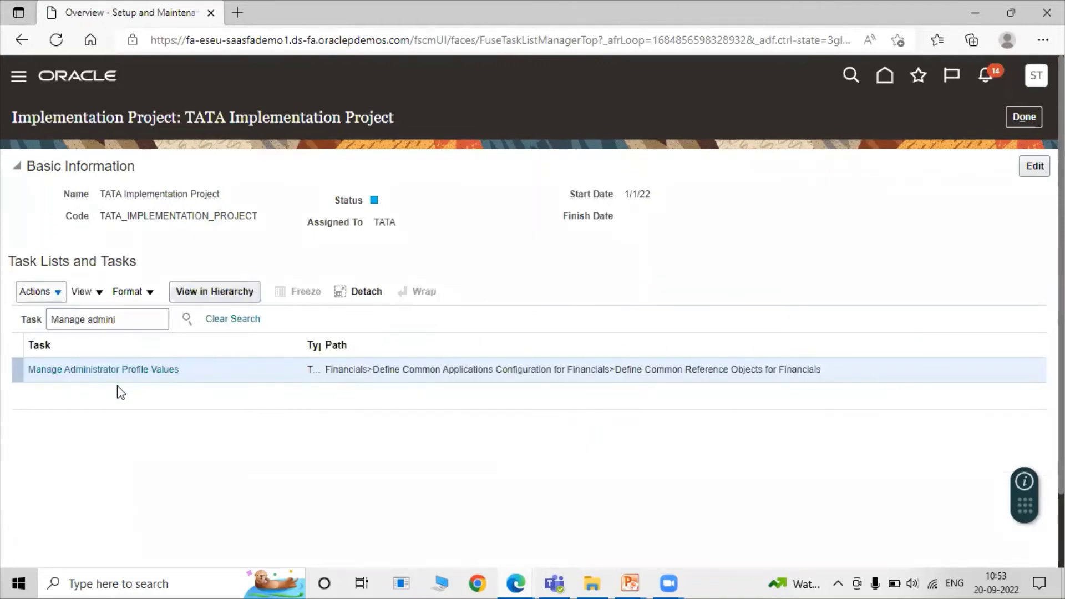
click(121, 376)
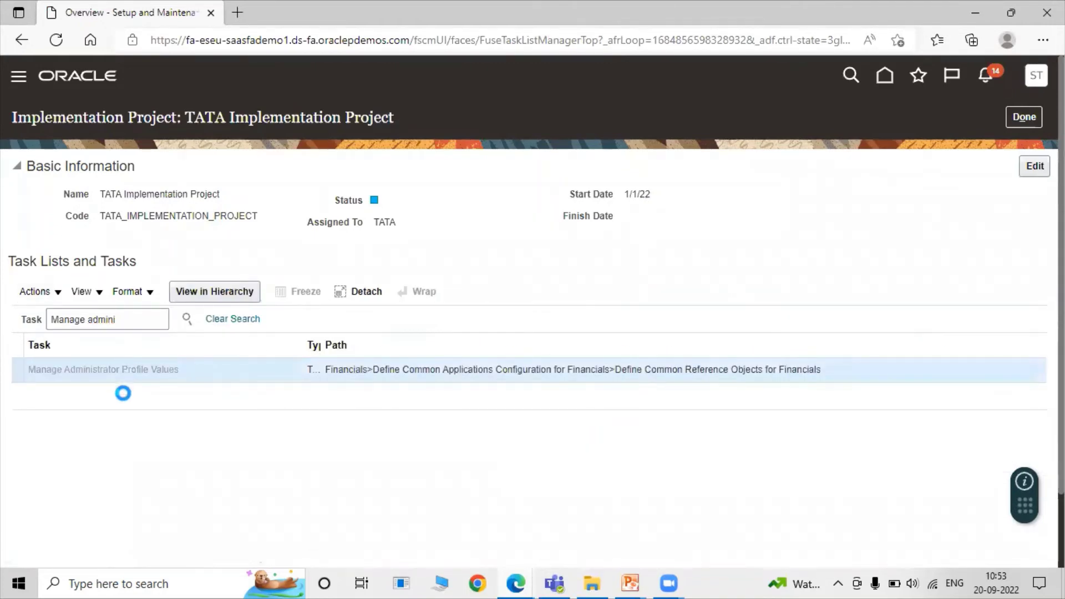
scroll(481, 468, down, 1)
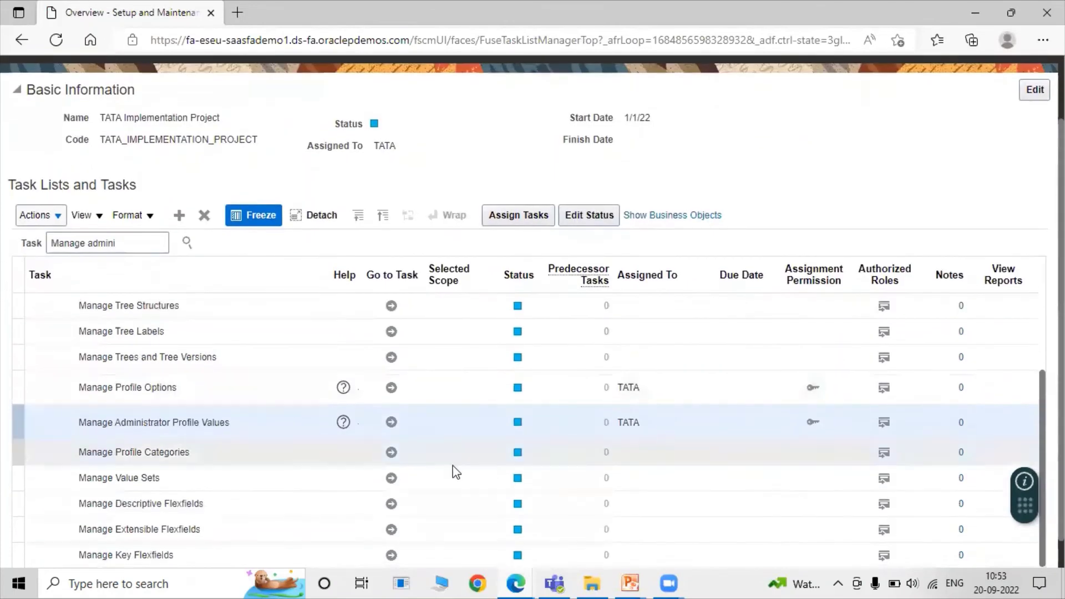
click(391, 423)
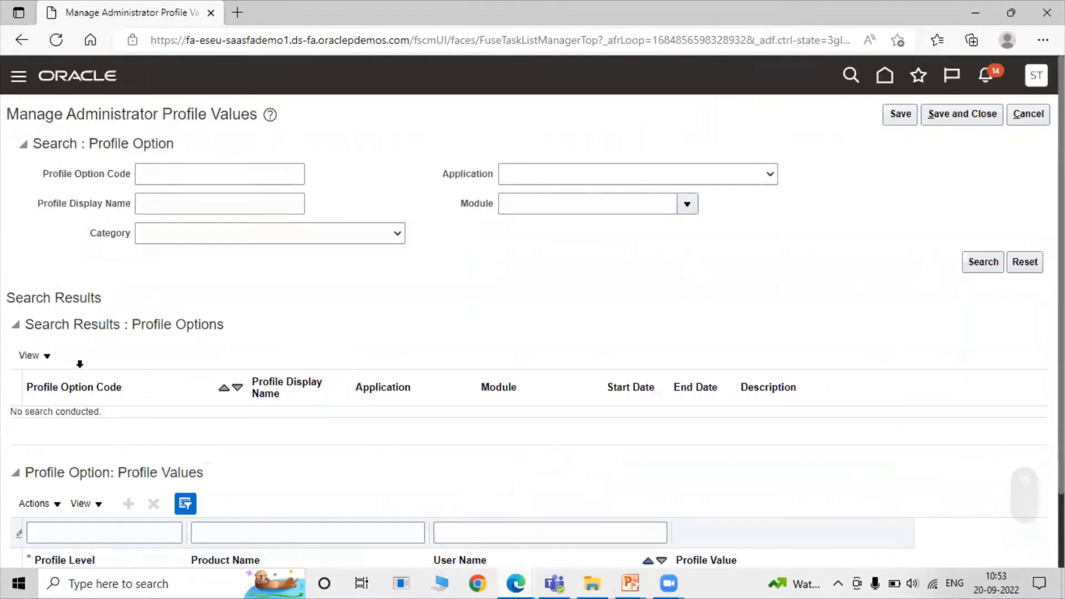
Search for profile option code INV_MINMAX and select INV_MINMAX_REORDER_APPROVED to show its profile values.
click(220, 167)
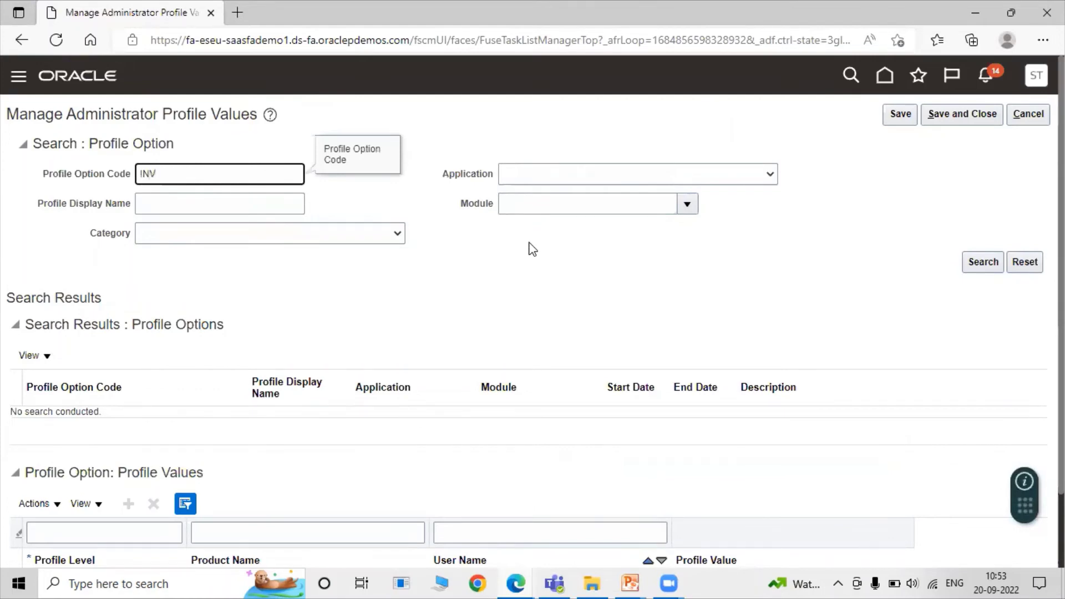
text(INV_)
key(Return)
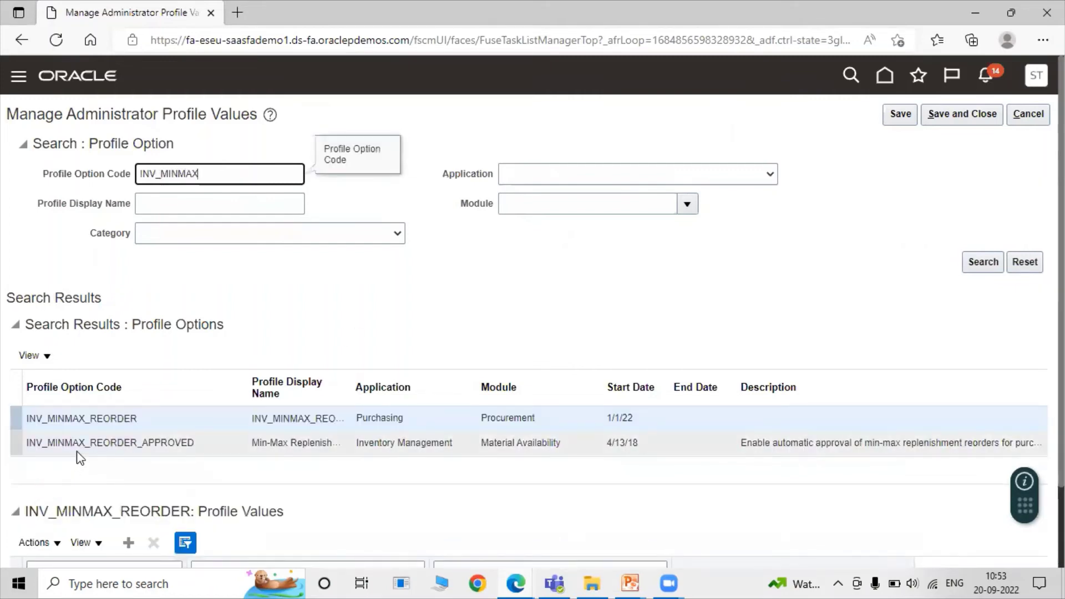
click(79, 450)
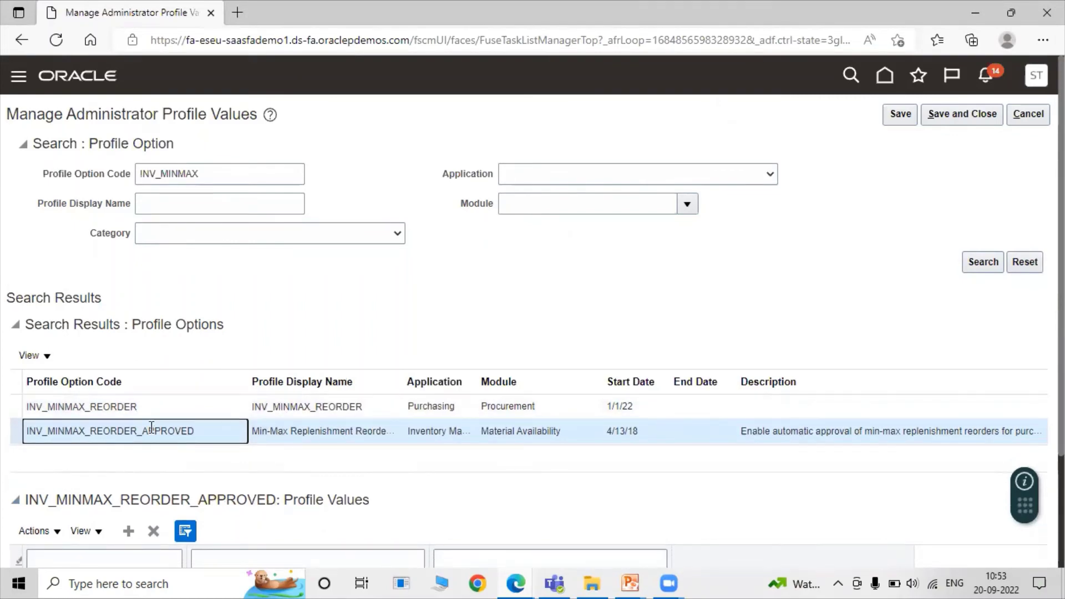
scroll(947, 321, down, 3)
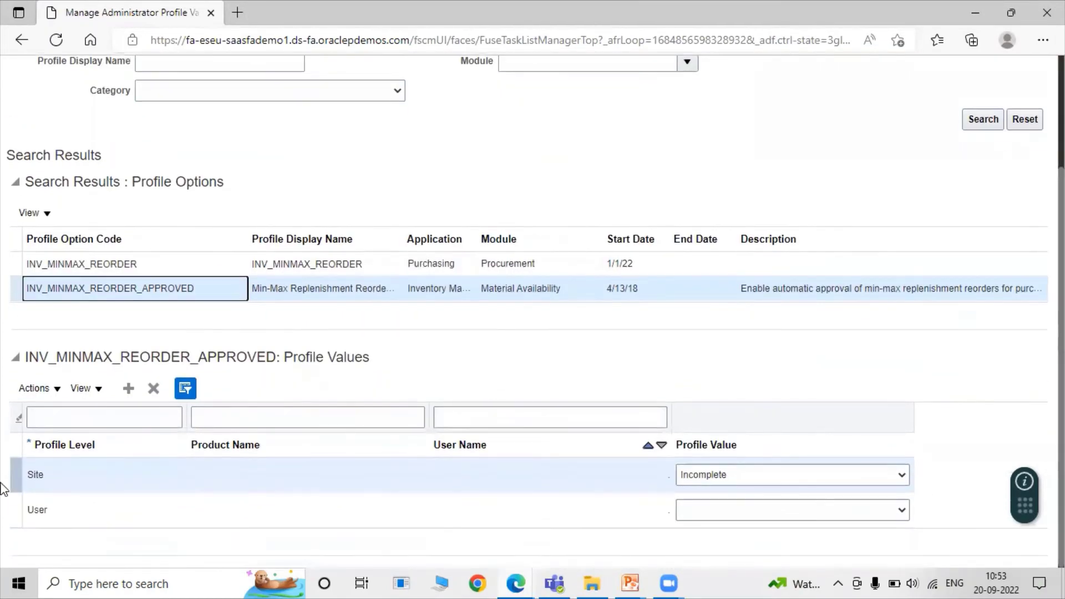
Check the available Site-level profile value choices for INV_MINMAX_REORDER_APPROVED and return to the implementation project.
click(93, 478)
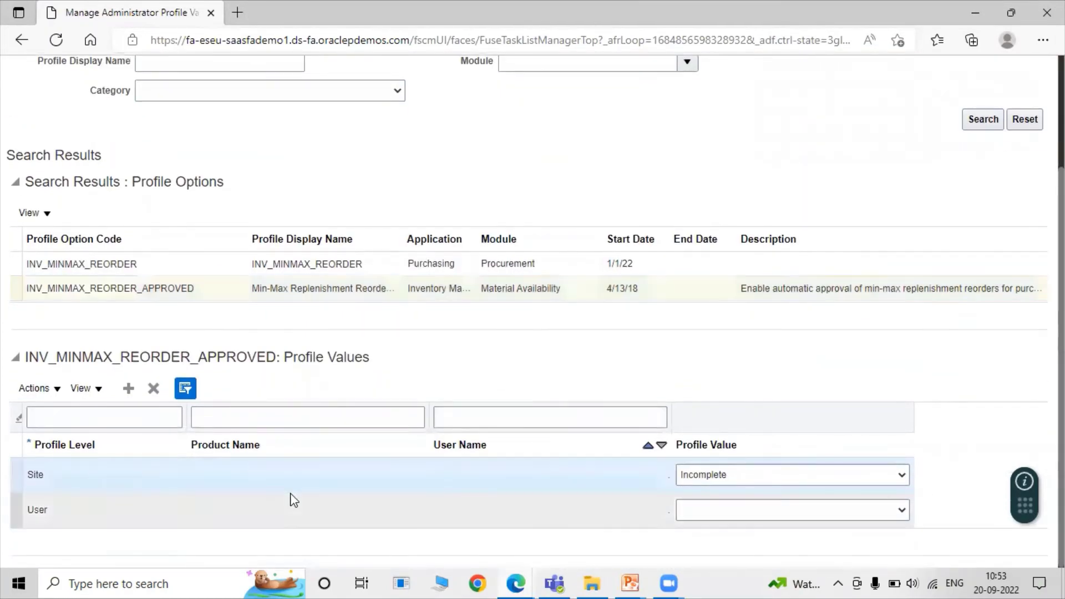
click(730, 481)
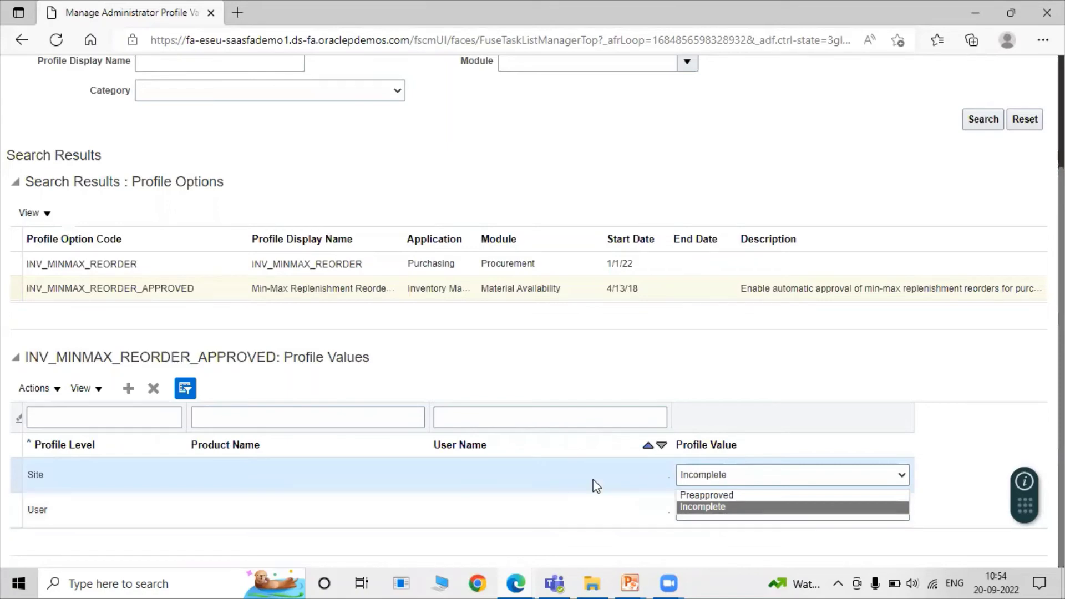
click(968, 442)
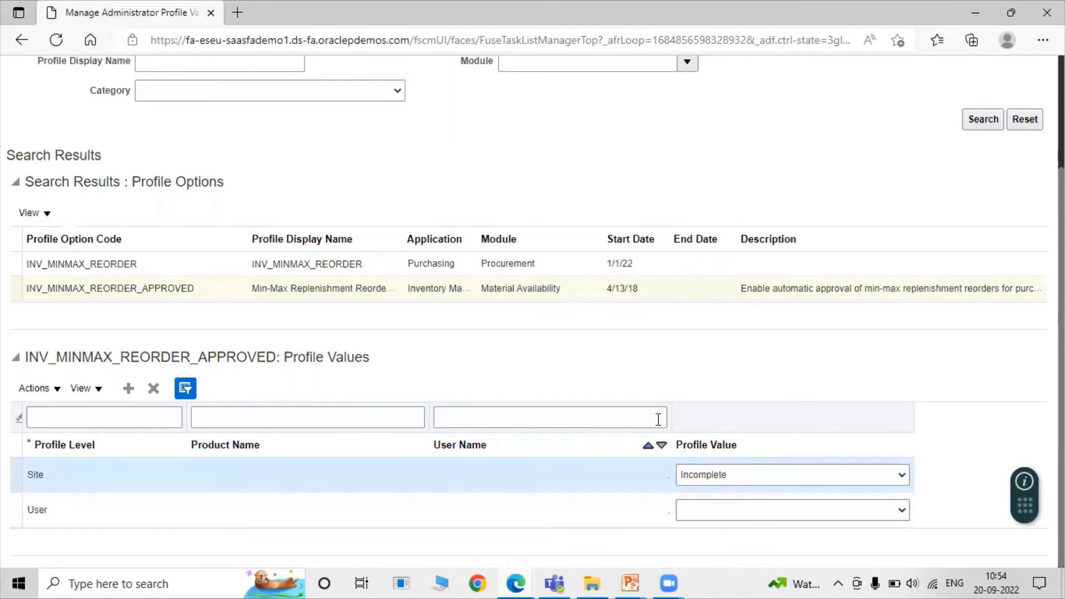
scroll(656, 388, up, 3)
click(953, 113)
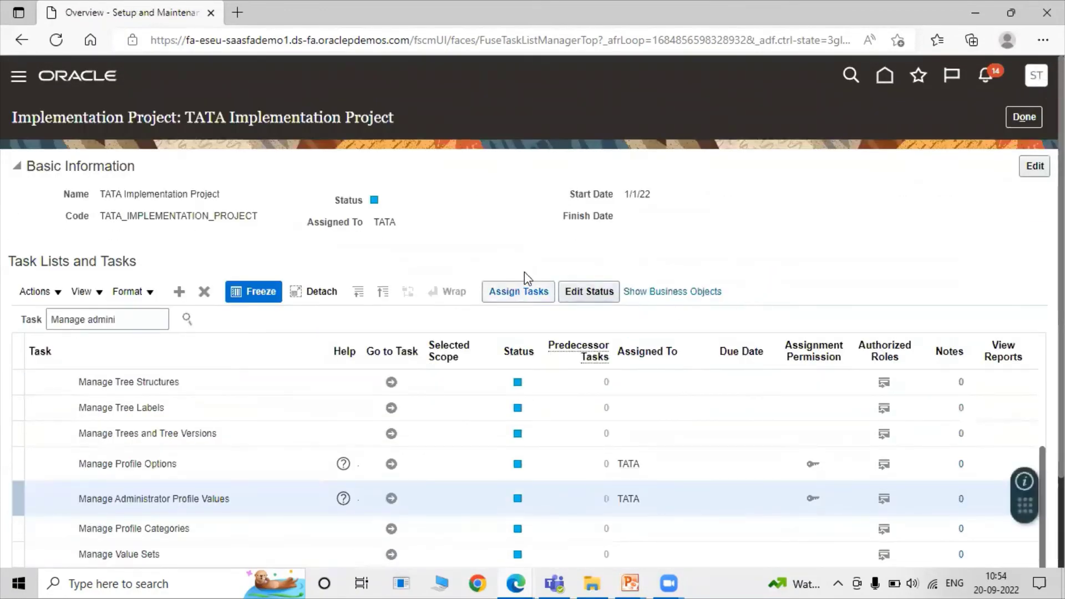
Clear the project's task search text and go to the Purchase Requisitions page under Procurement.
triple_click(83, 320)
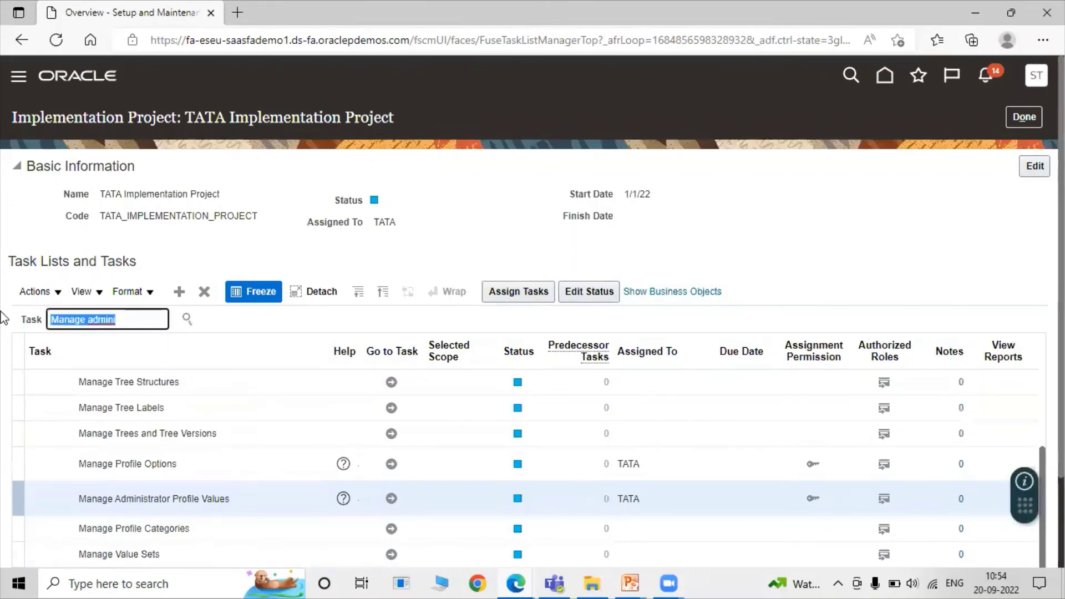
key(BackSpace)
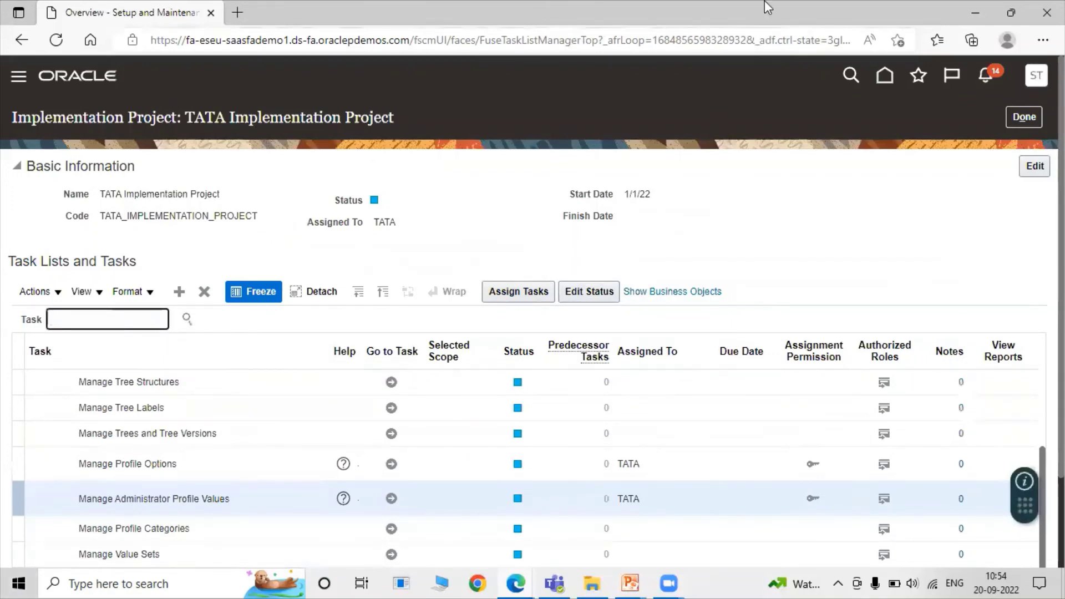
click(19, 78)
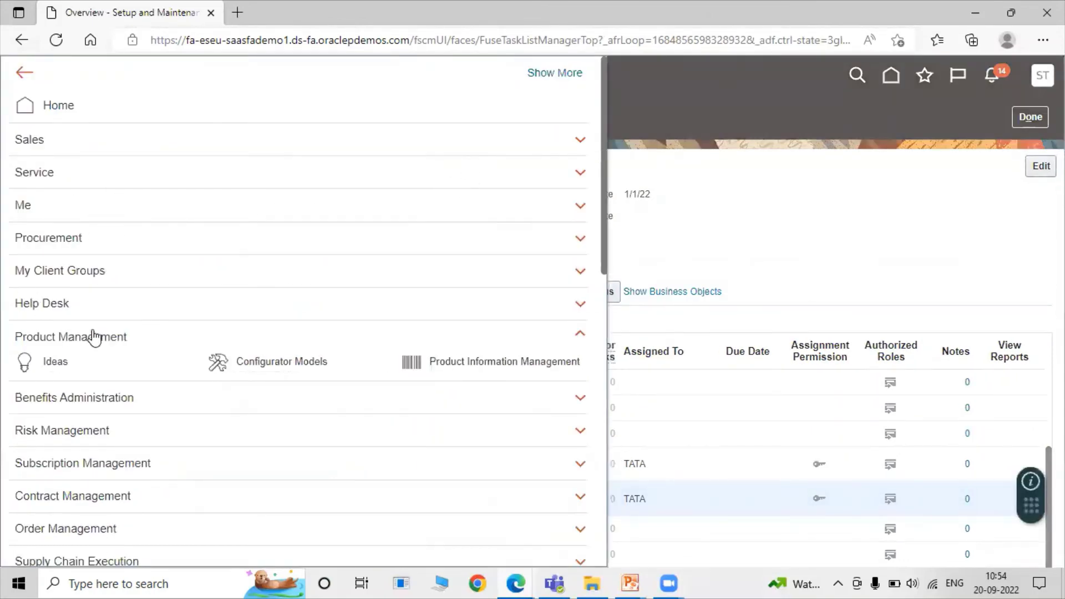
scroll(140, 319, down, 4)
scroll(174, 400, up, 4)
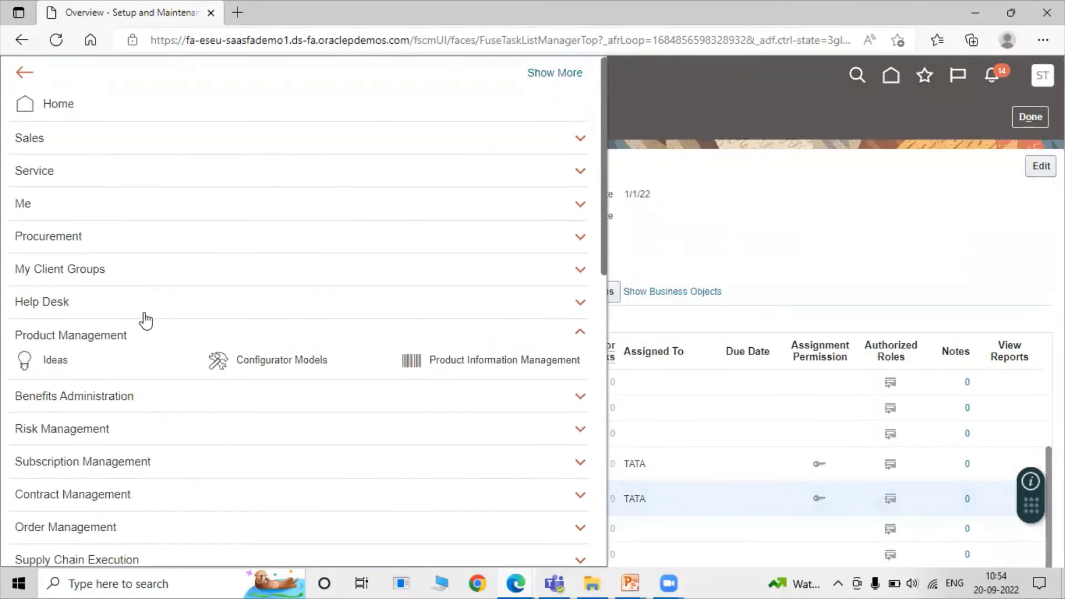
click(133, 338)
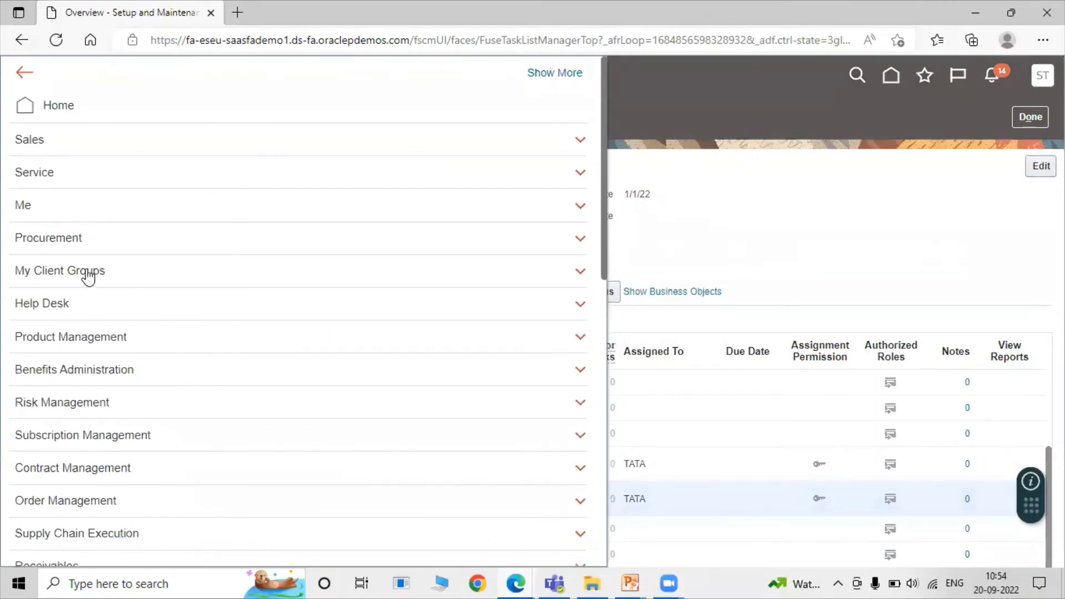
click(101, 241)
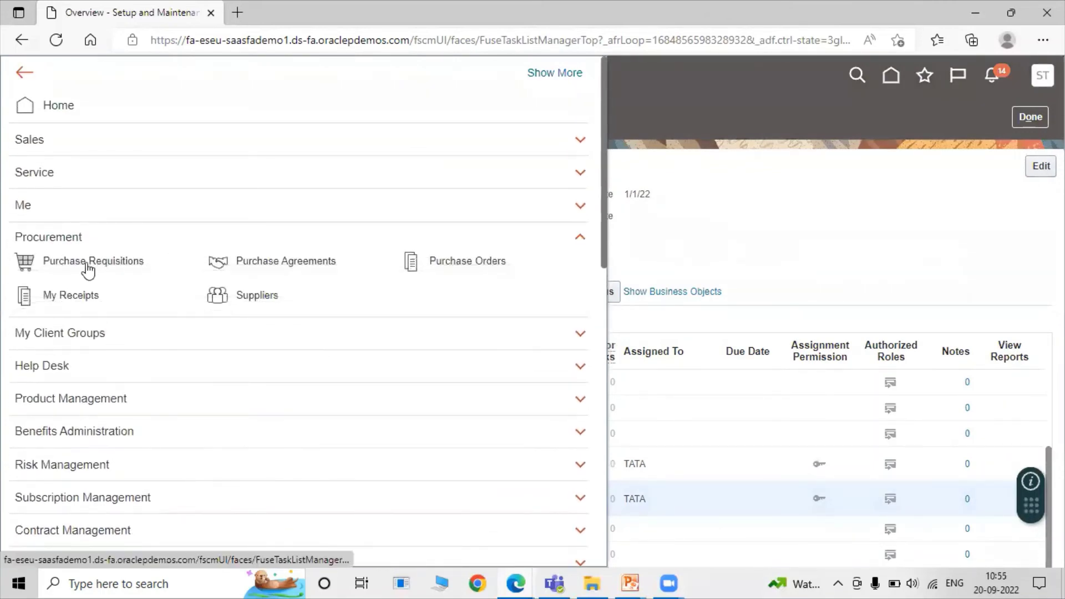
click(365, 265)
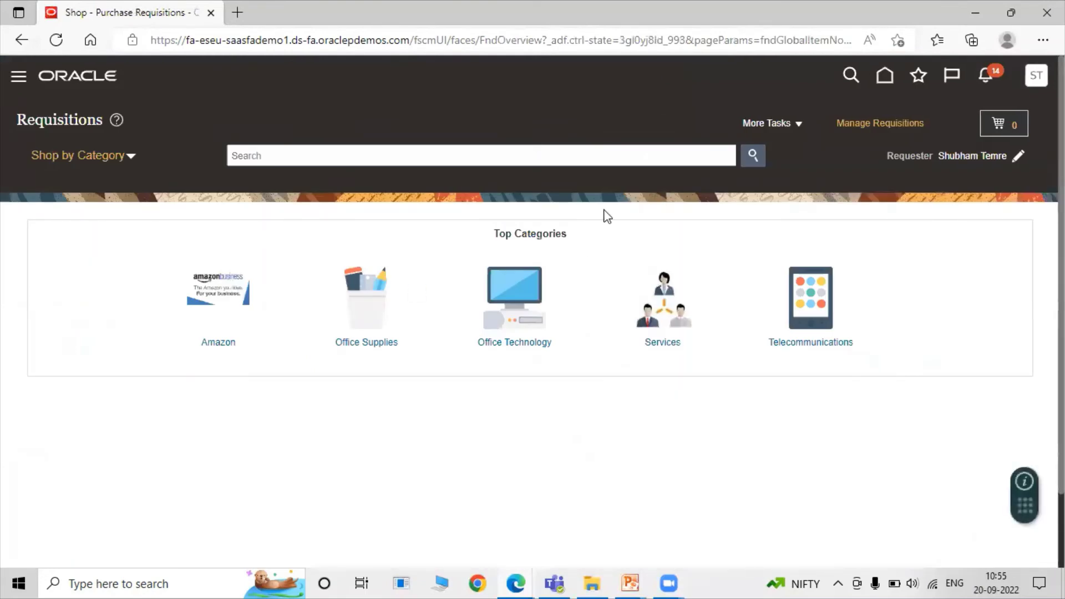
Open the requisition preferences for editing and switch the destination type to Expense.
click(761, 126)
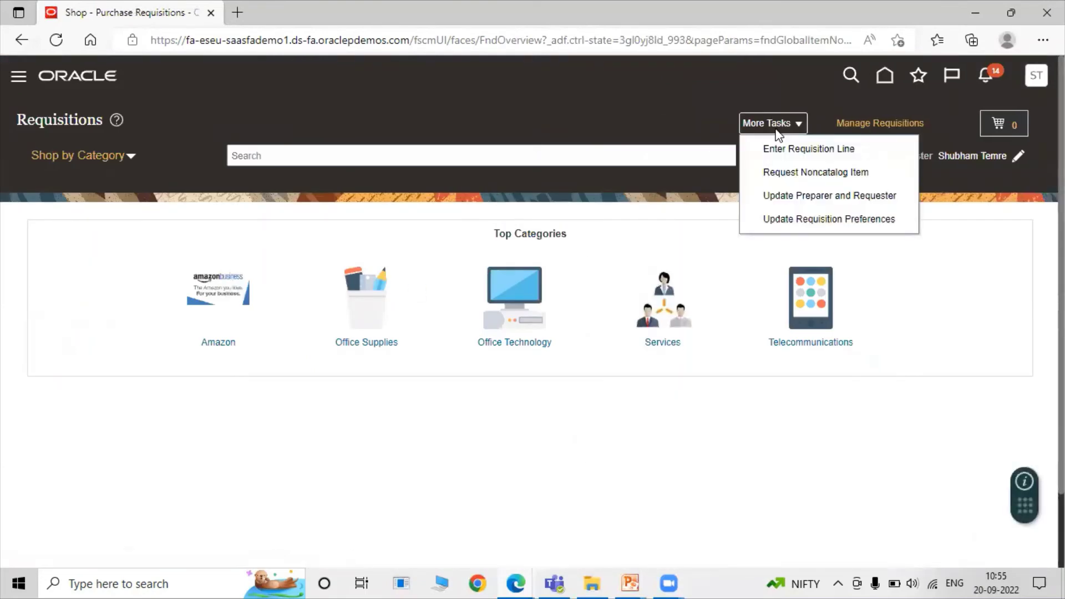
click(773, 221)
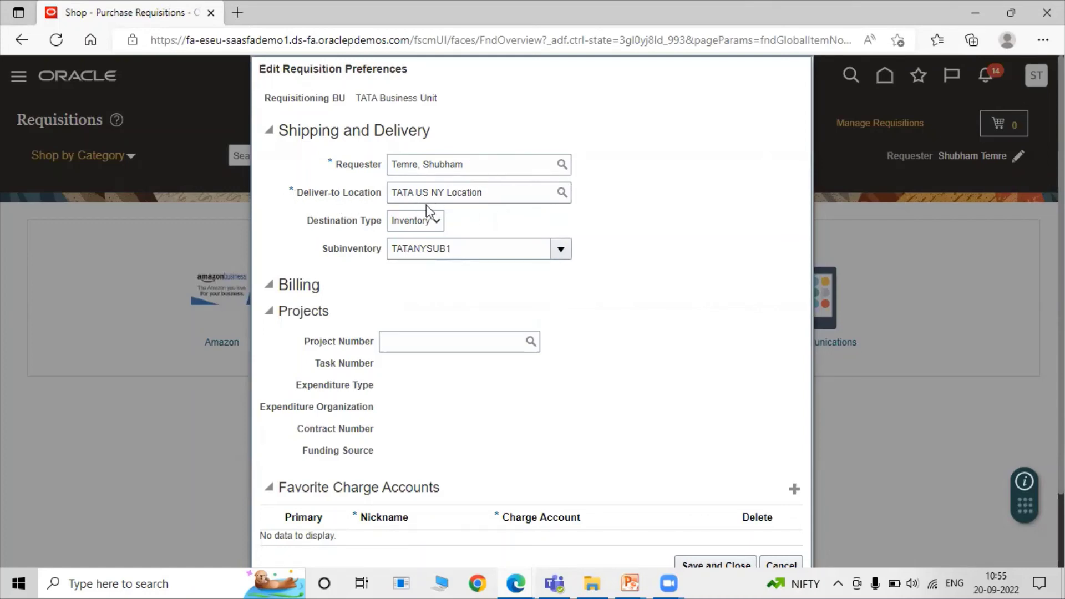
click(407, 225)
click(478, 227)
click(418, 224)
click(420, 241)
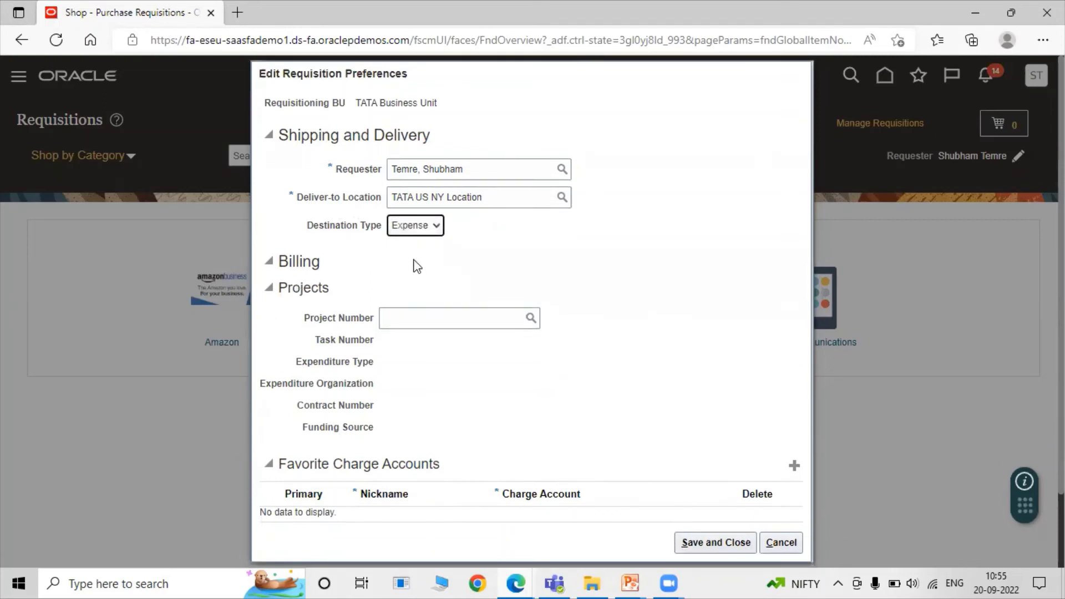
Set the destination type to Inventory with subinventory TATANYSUB1 and save the requisition preferences.
click(417, 236)
click(421, 257)
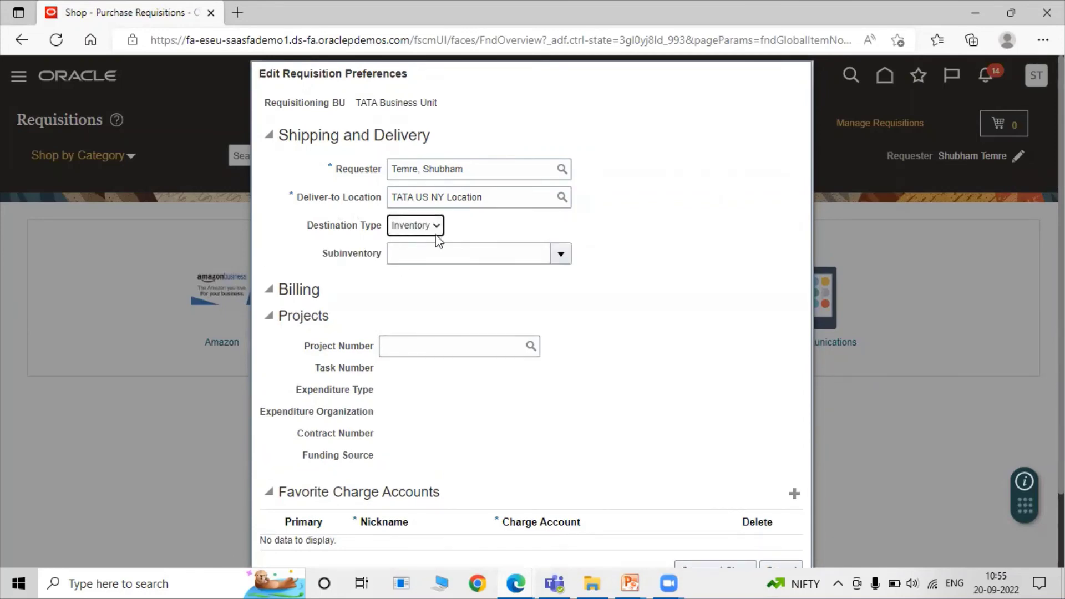
click(559, 254)
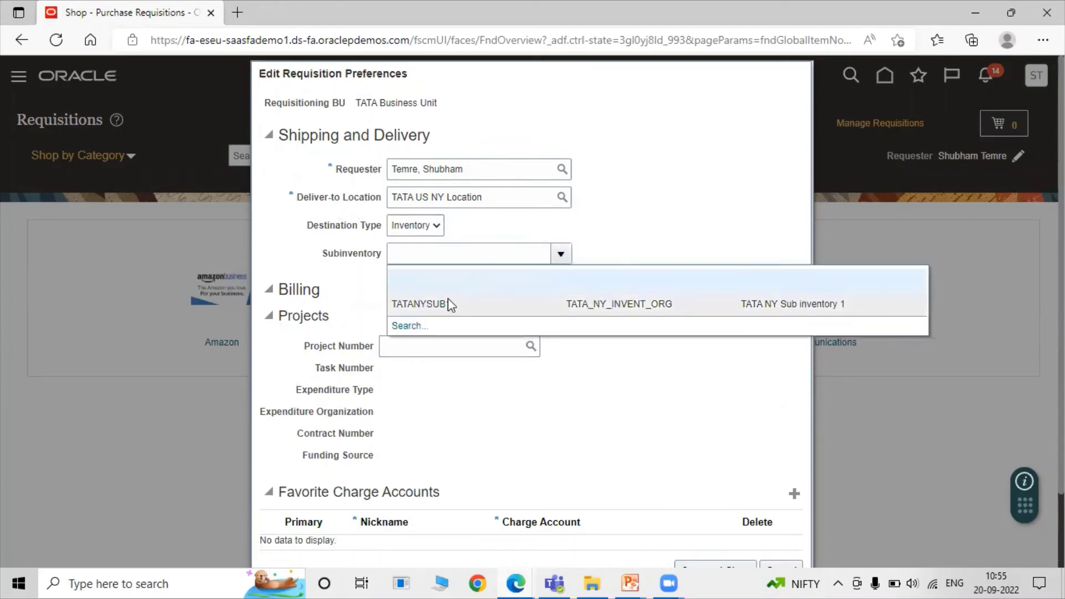
click(447, 298)
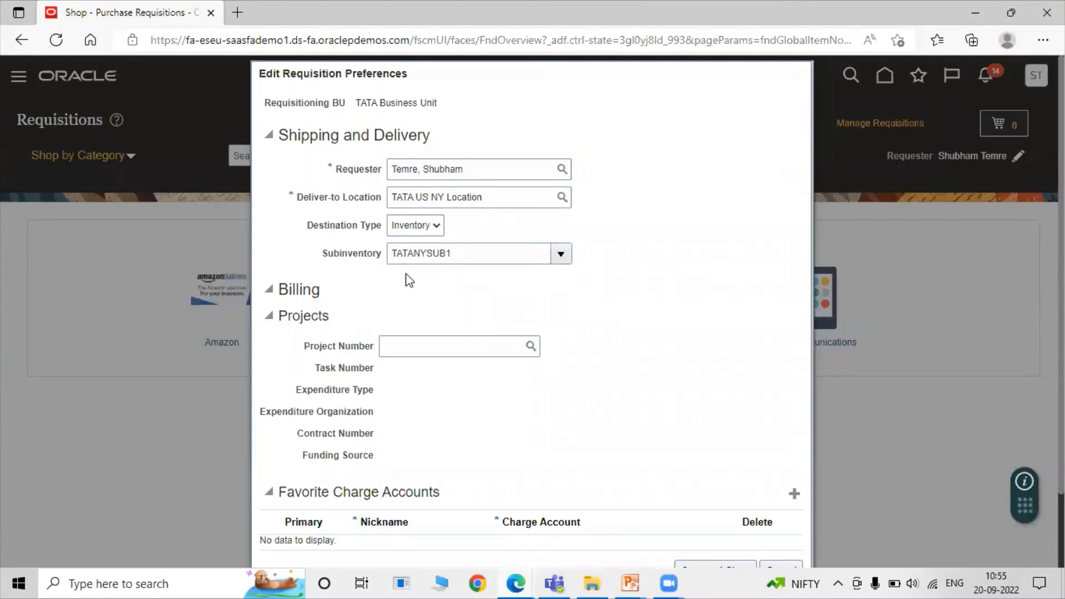
scroll(574, 330, down, 2)
click(720, 484)
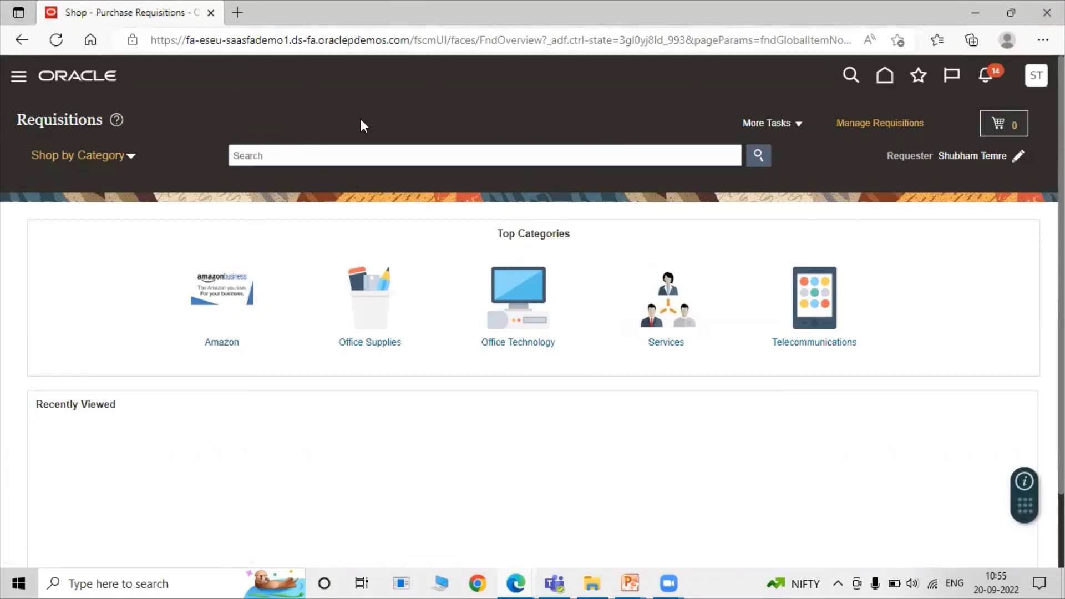
Go to the Scheduled Processes page under Tools.
click(22, 81)
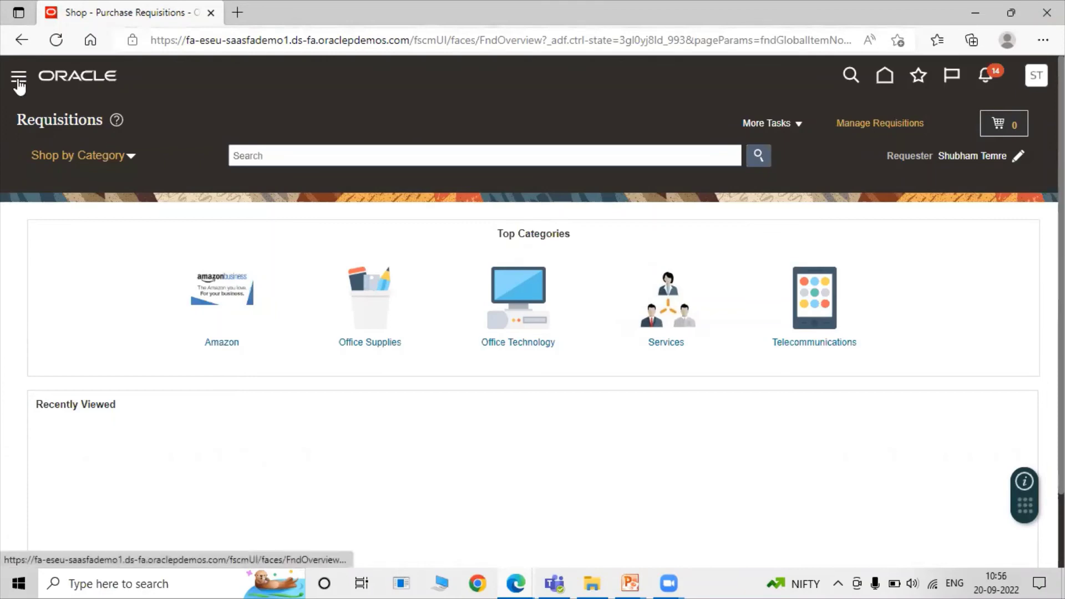
scroll(118, 452, down, 10)
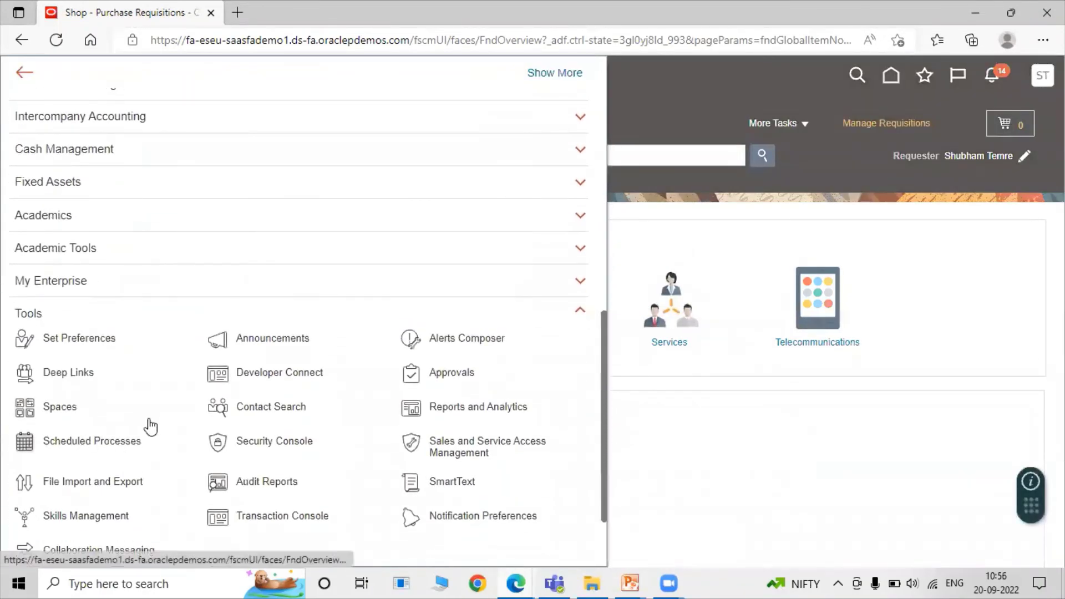
click(131, 439)
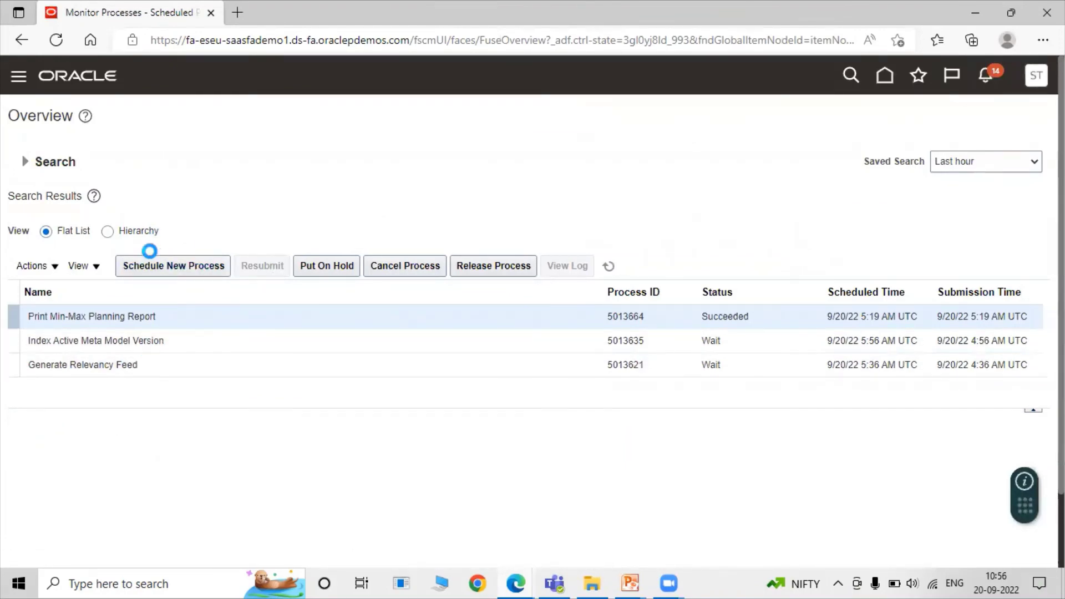
Start scheduling a new job named Process Supply Chain Orchestration Interface and bring up its process details.
click(210, 267)
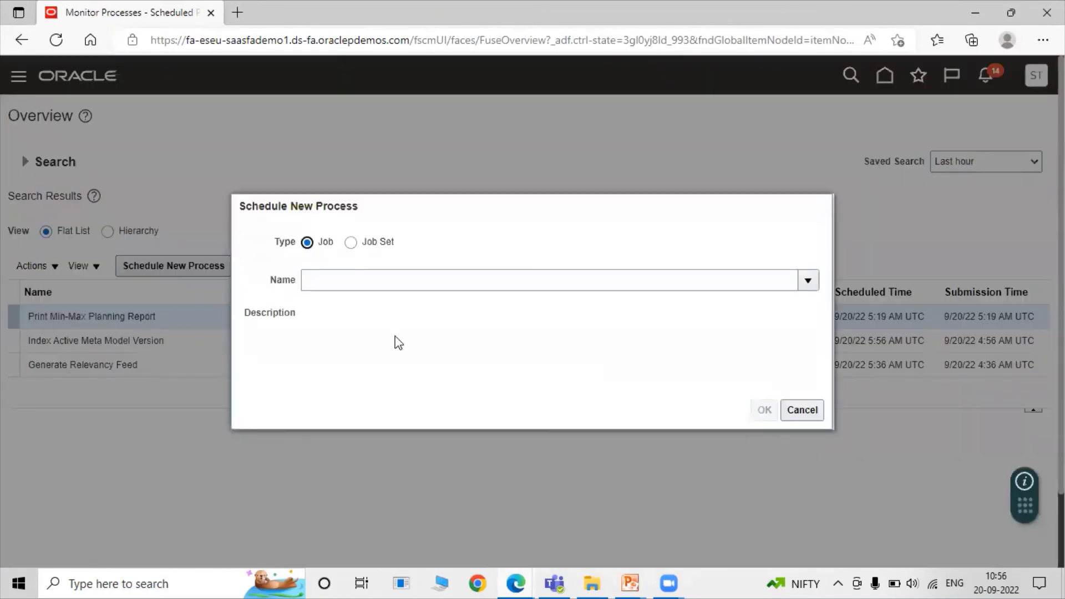
click(510, 281)
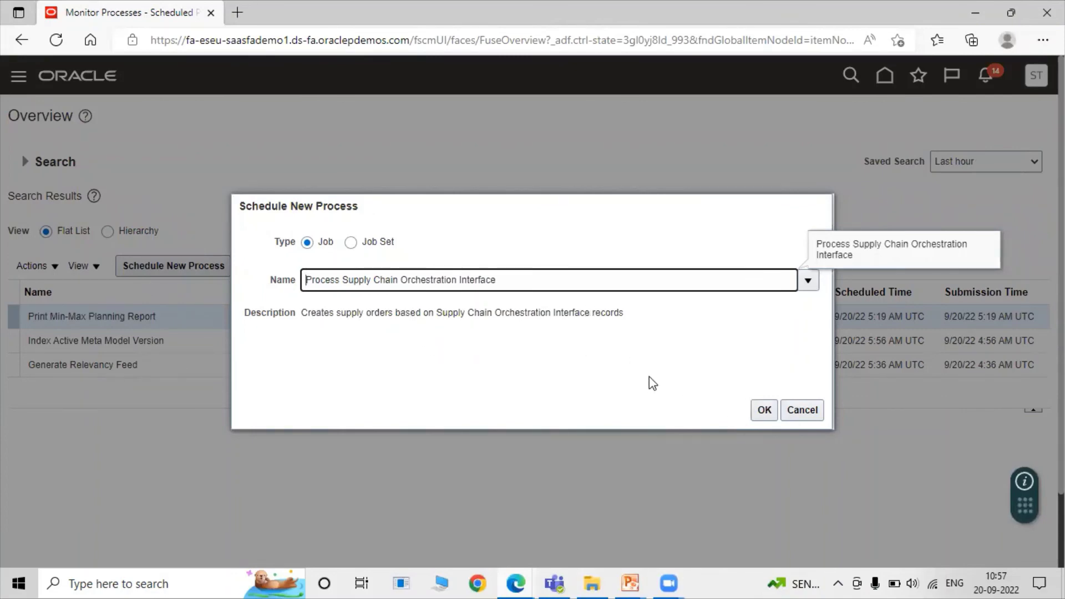
click(764, 410)
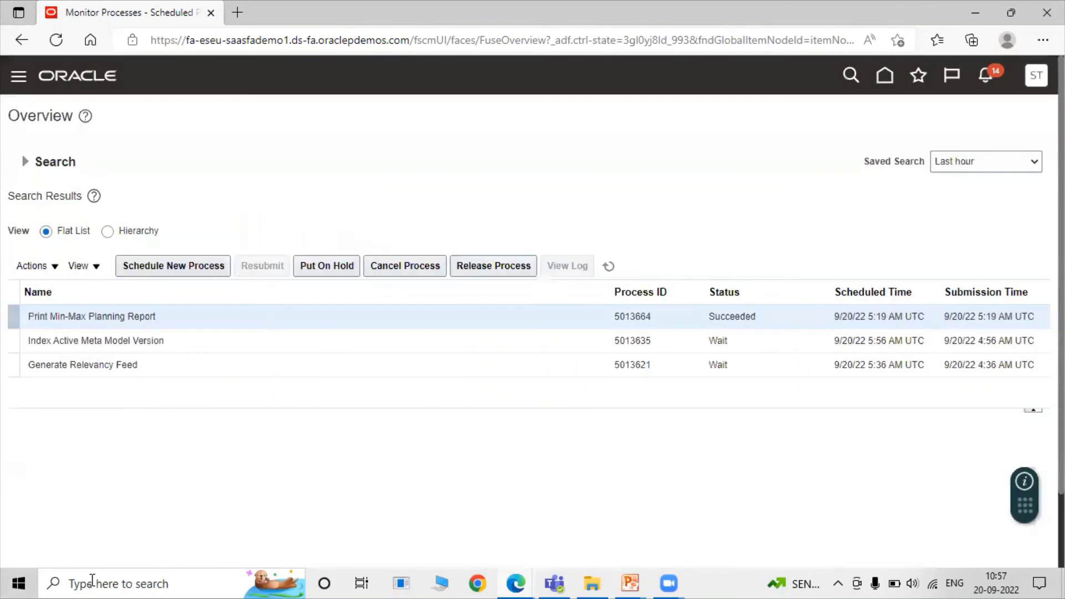
click(92, 580)
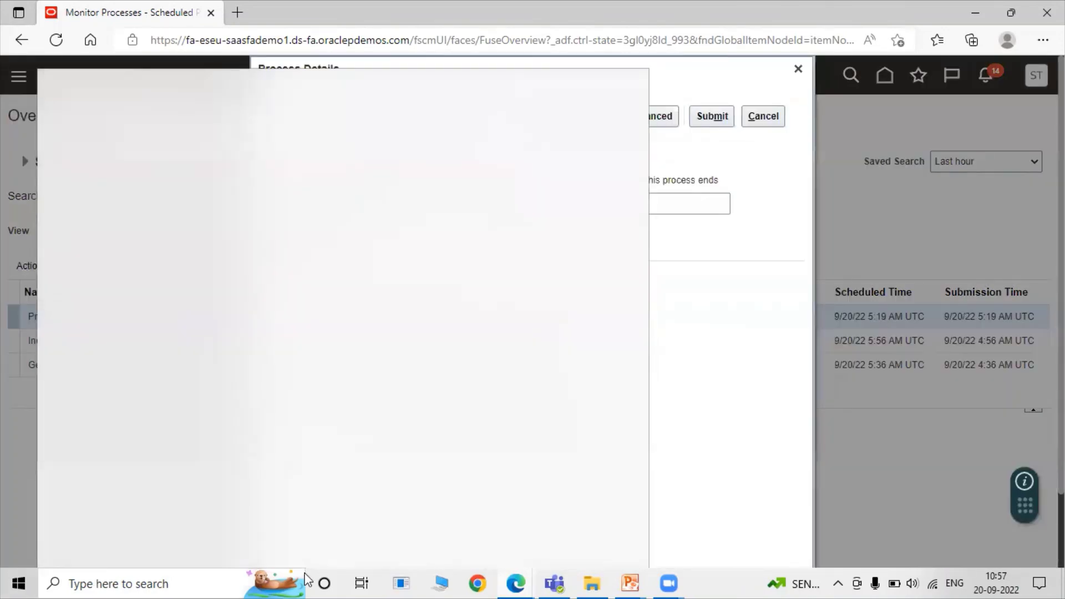
click(963, 277)
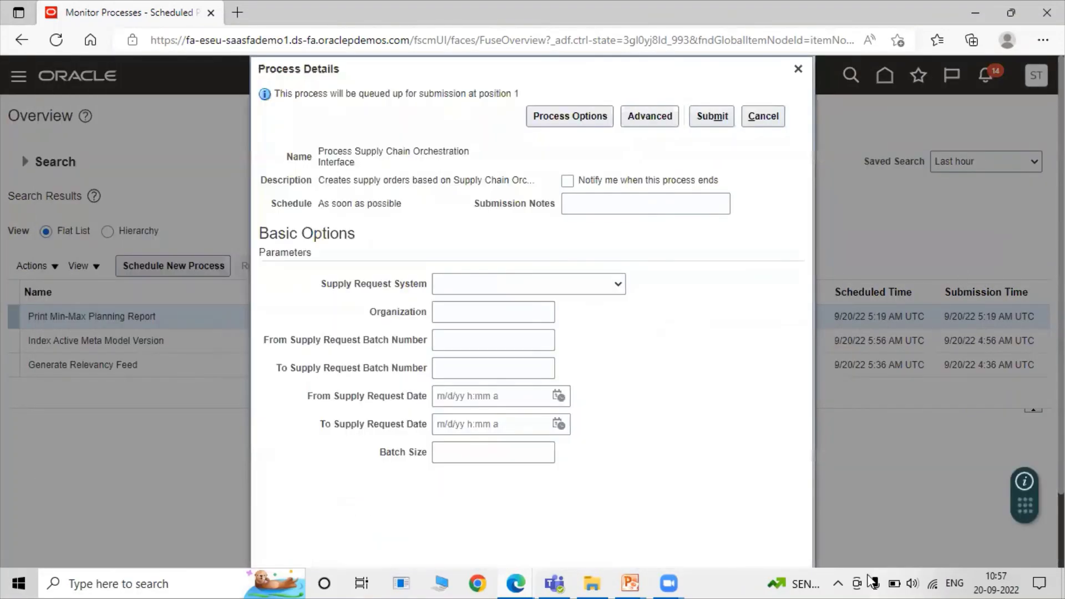
Set the supply request system to Oracle Fusion Inventory Management, submit the process, and refresh the process list.
click(572, 285)
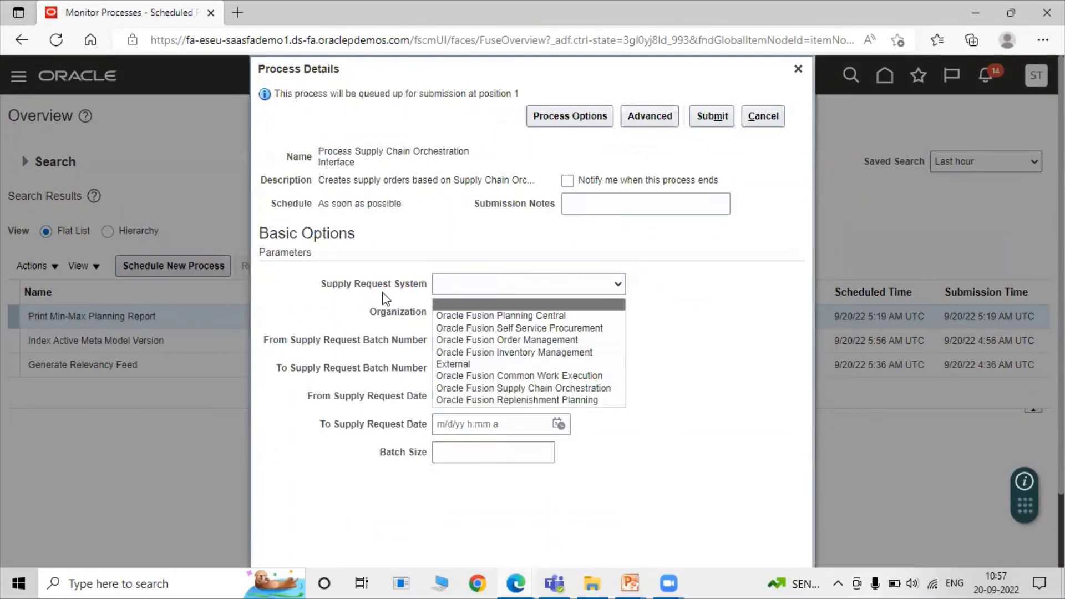
click(517, 353)
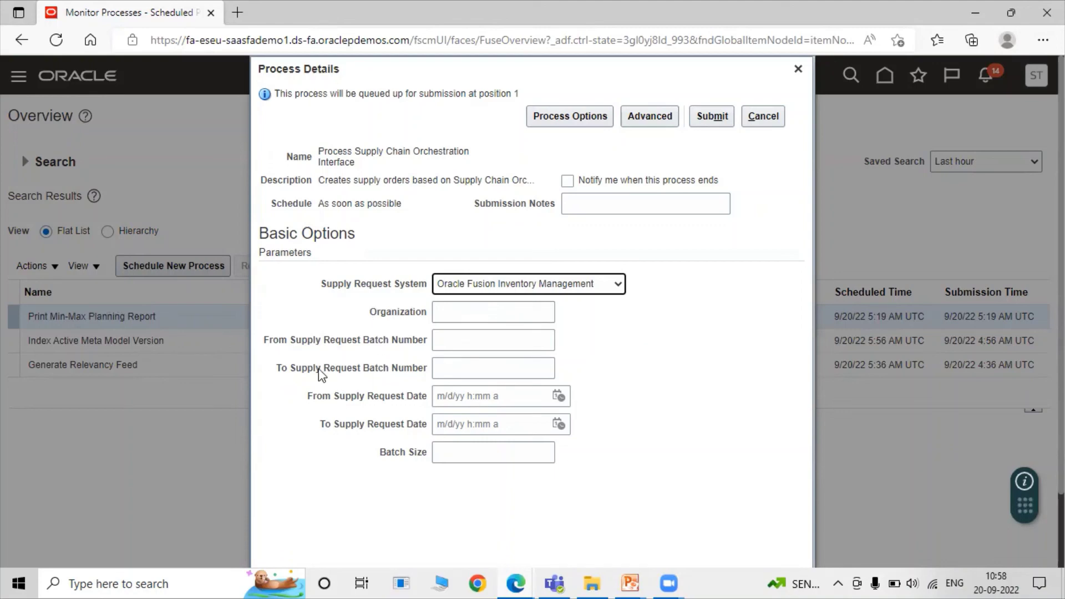
scroll(635, 366, down, 2)
scroll(637, 366, up, 2)
click(715, 116)
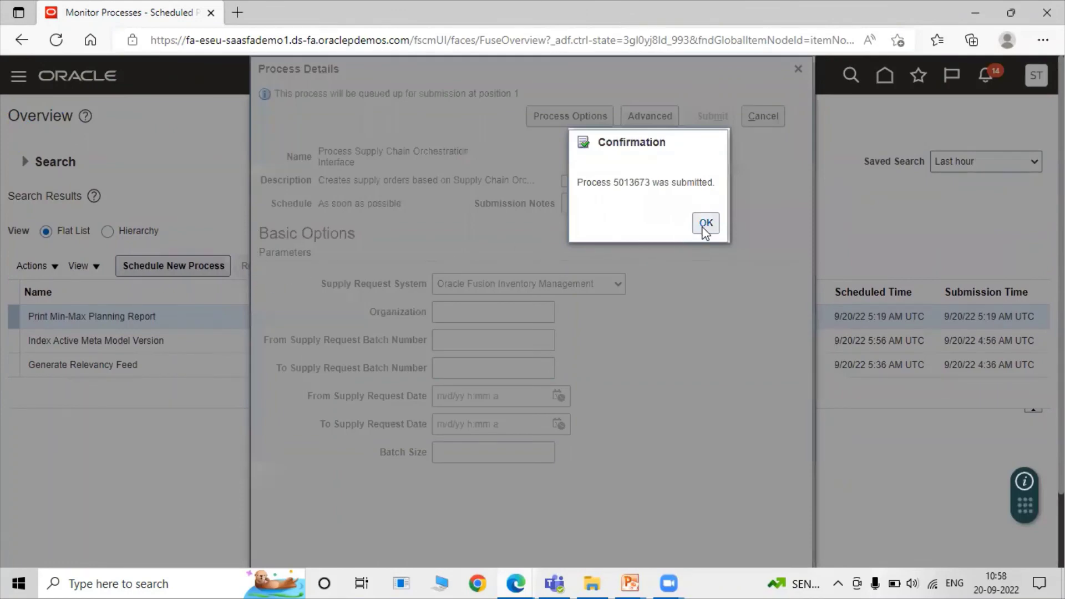
click(705, 223)
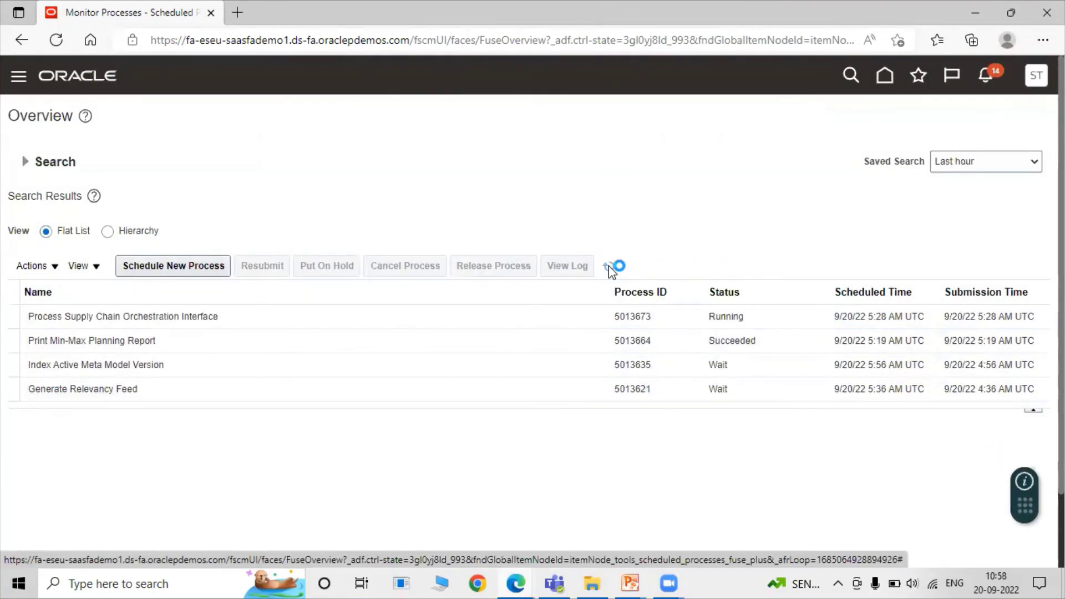
click(609, 268)
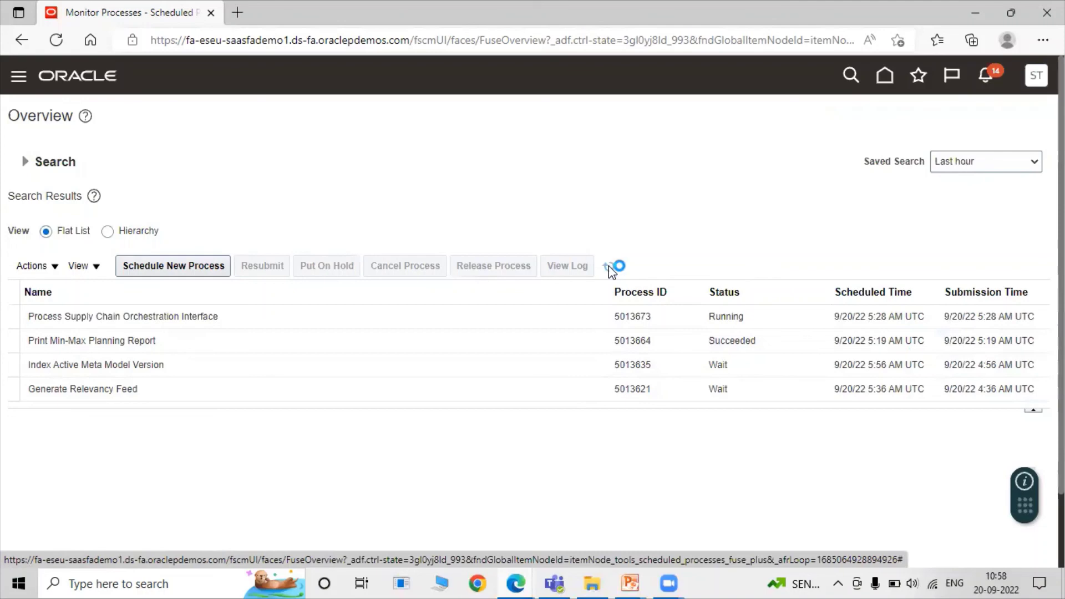